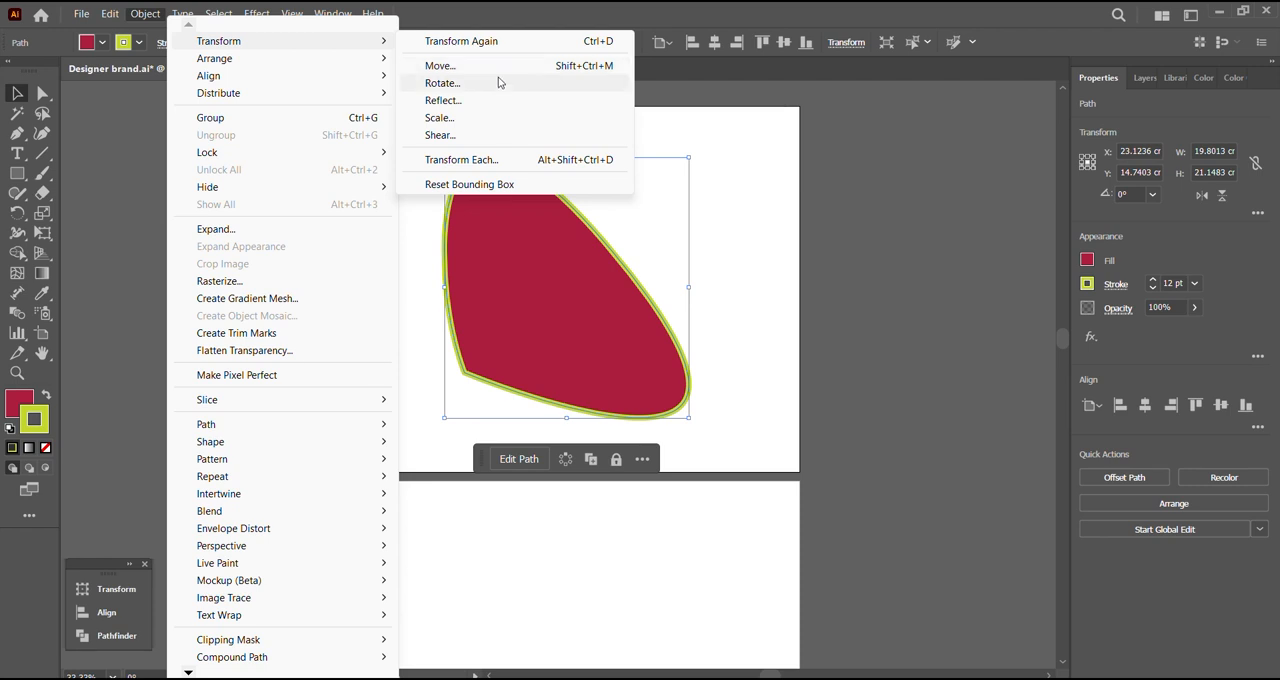
# Step: Rotate the red shape by 252° with a live preview
pyautogui.click(500, 83)
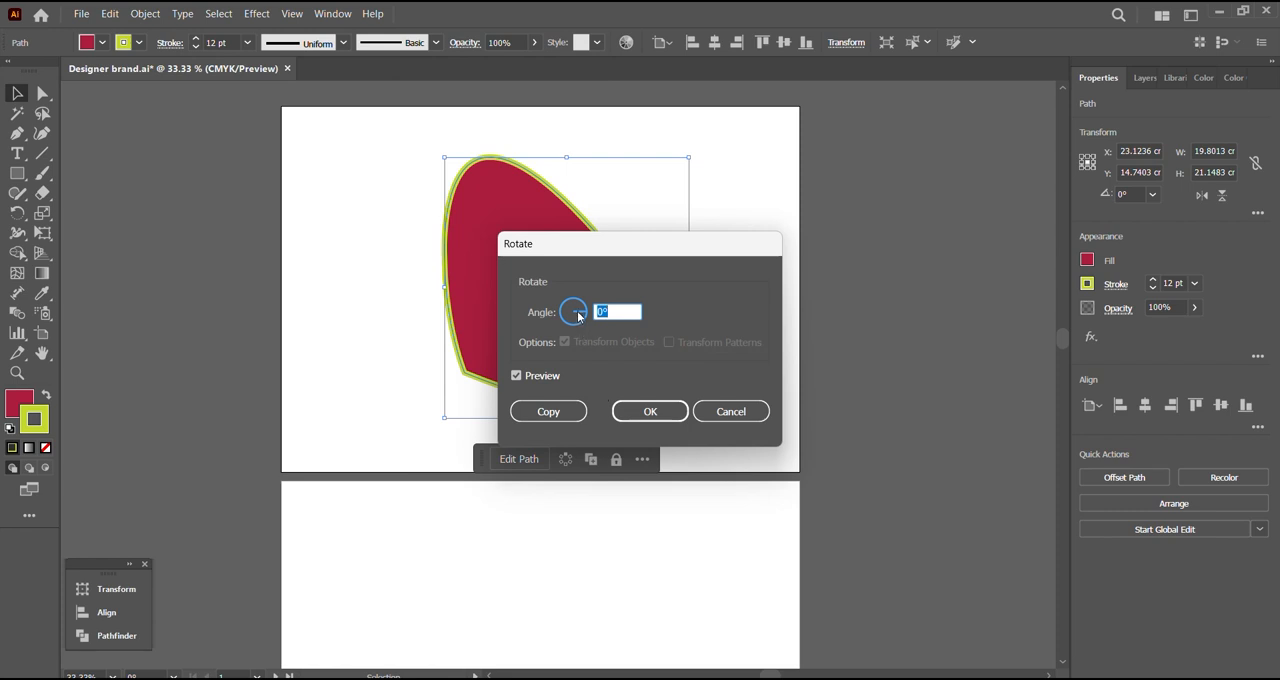
pyautogui.moveTo(580, 315); pyautogui.dragTo(542, 297)
pyautogui.moveTo(589, 251); pyautogui.dragTo(805, 325)
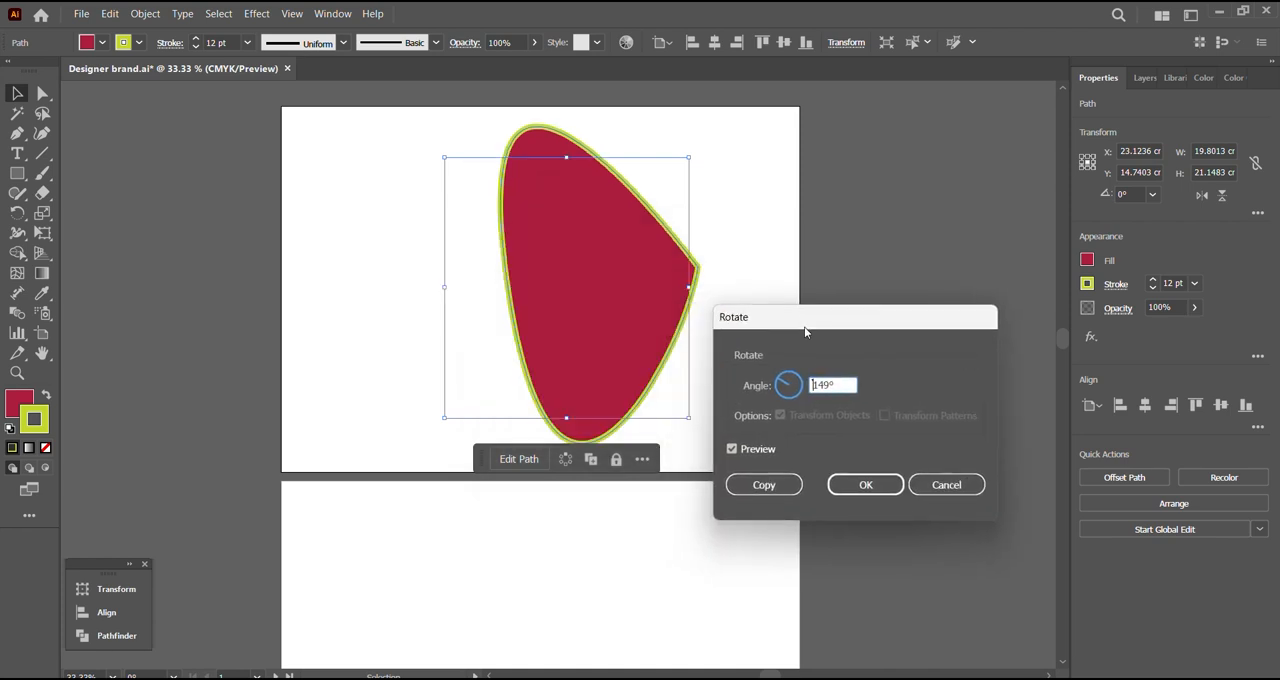
pyautogui.click(801, 392)
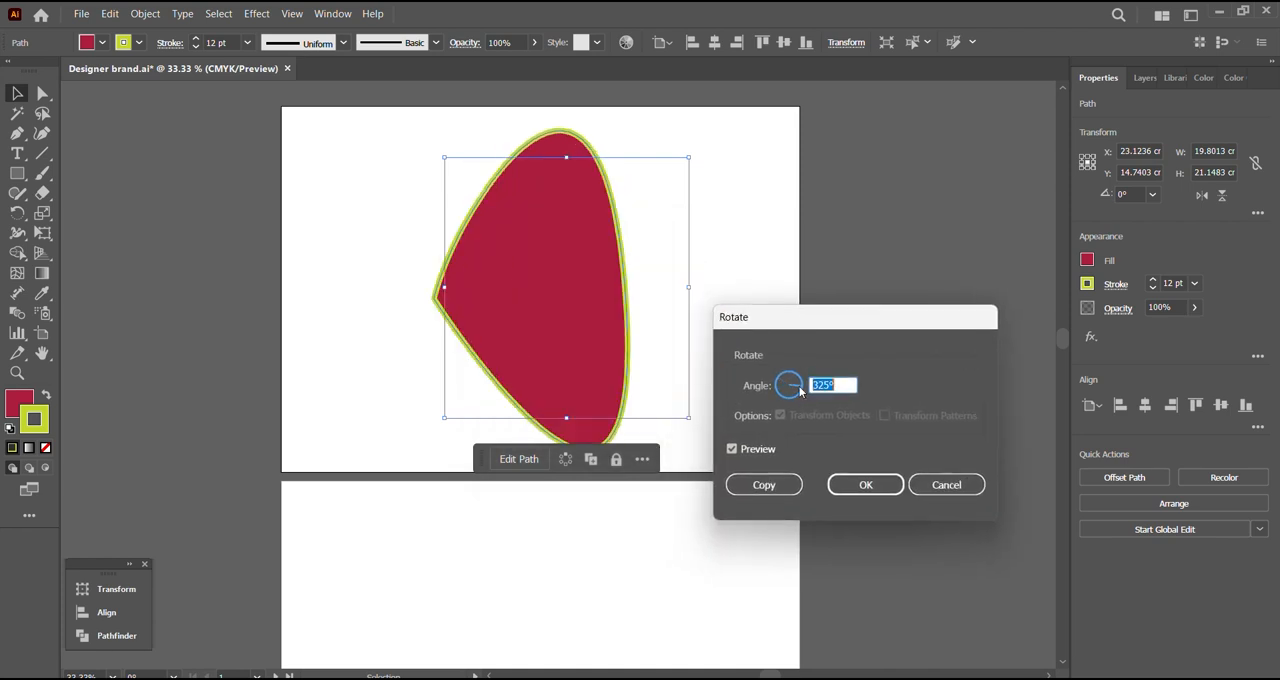
pyautogui.click(792, 372)
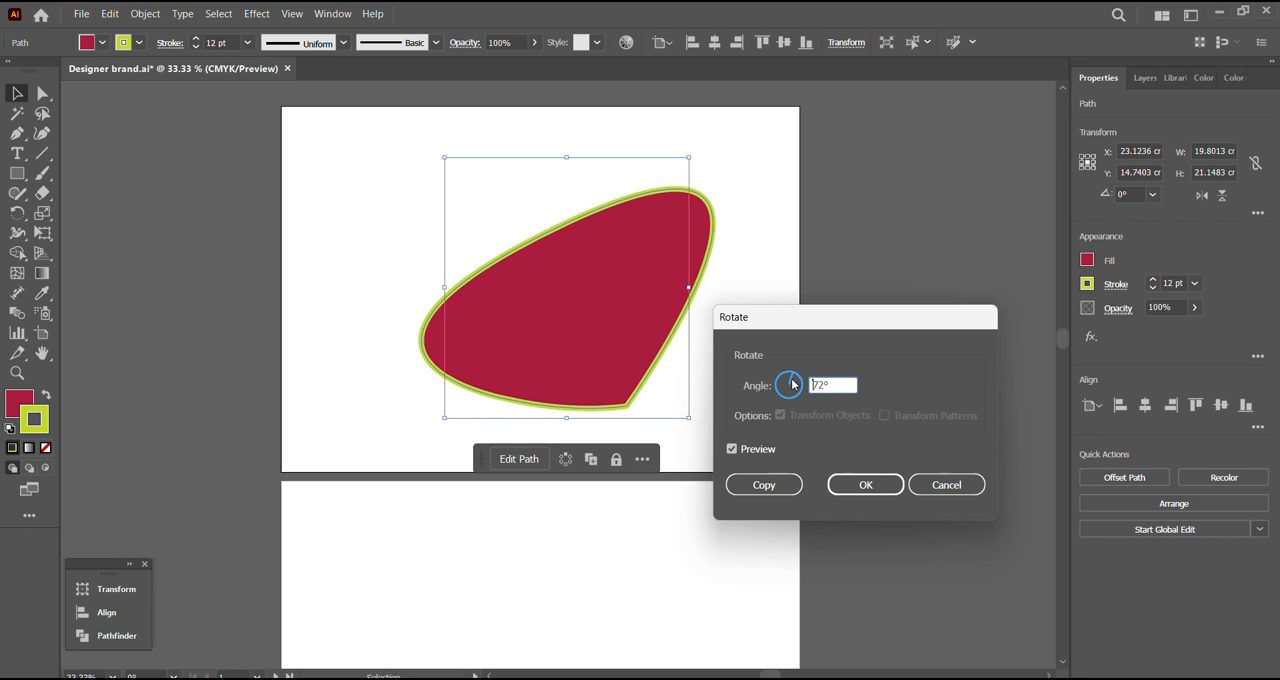
pyautogui.moveTo(792, 380); pyautogui.dragTo(826, 402)
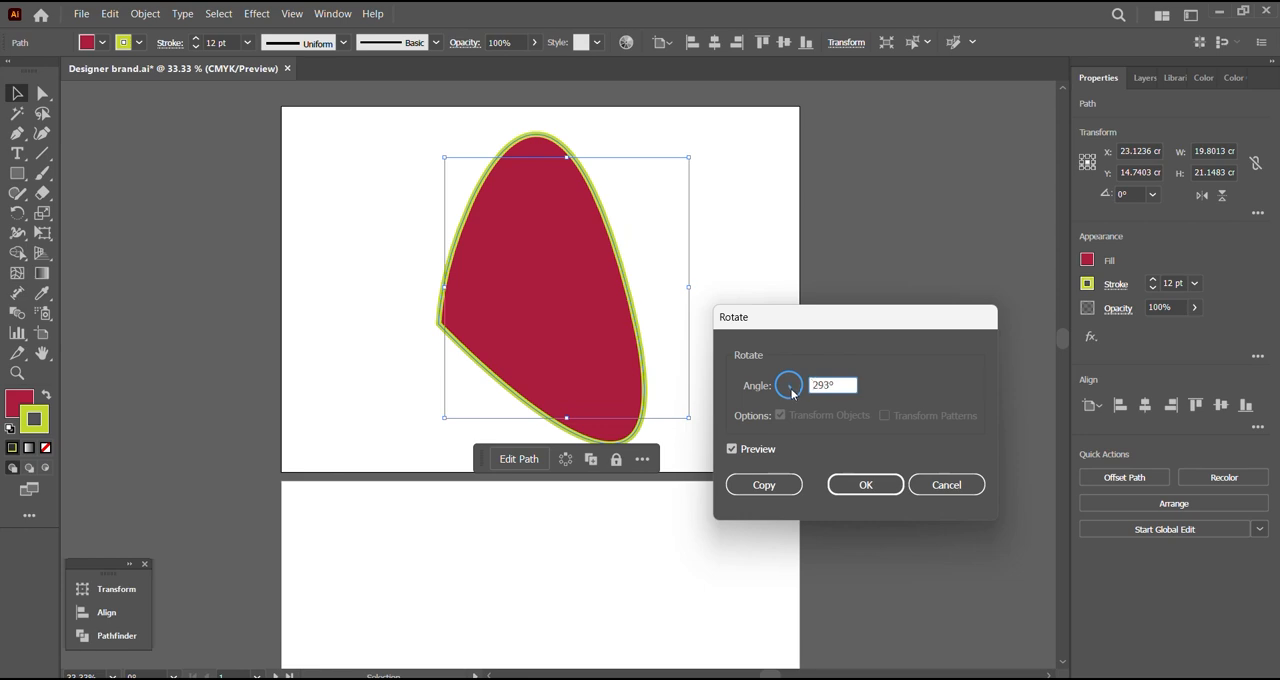
pyautogui.click(786, 394)
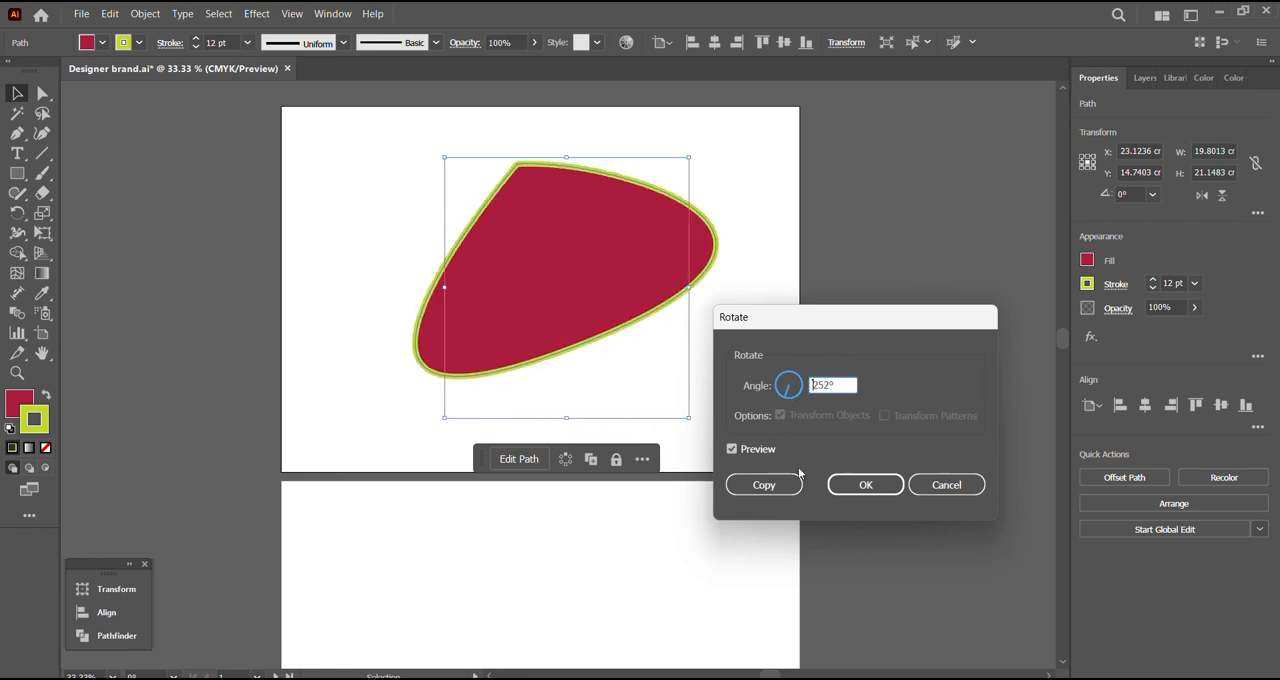
pyautogui.click(862, 485)
# Step: Reflect the red shape about an axis at 338° and move it slightly down and left on the artboard
pyautogui.click(145, 13)
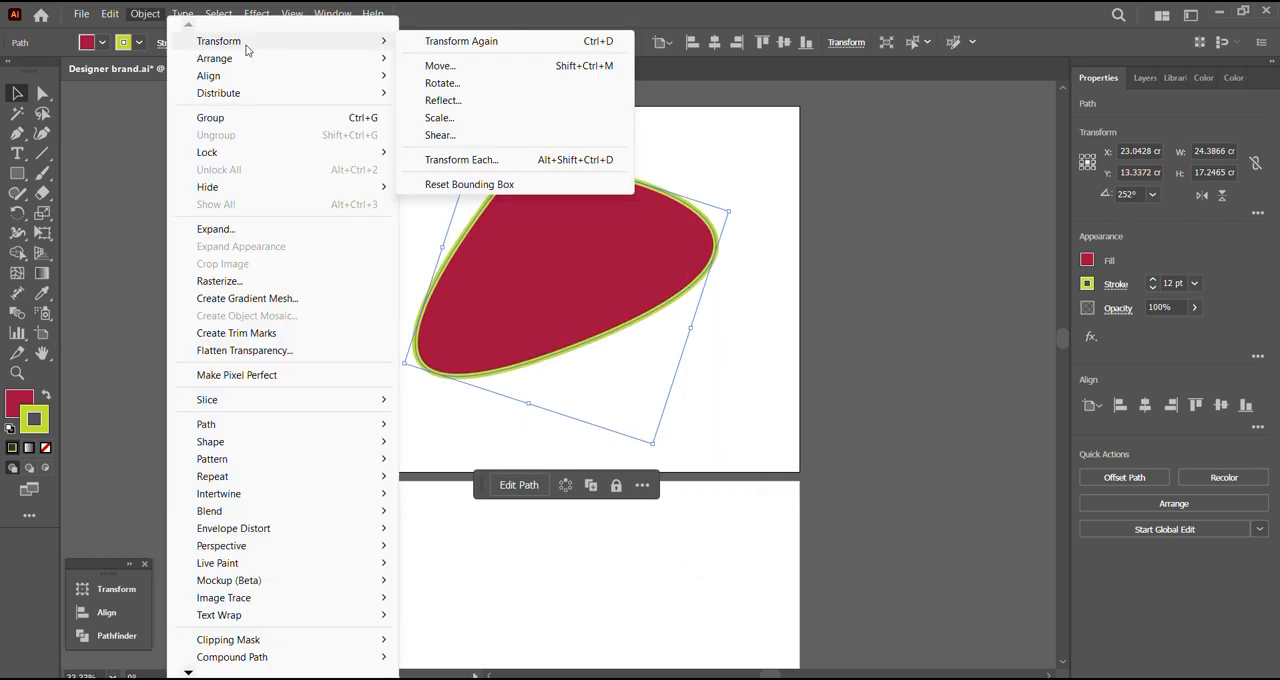
pyautogui.click(476, 101)
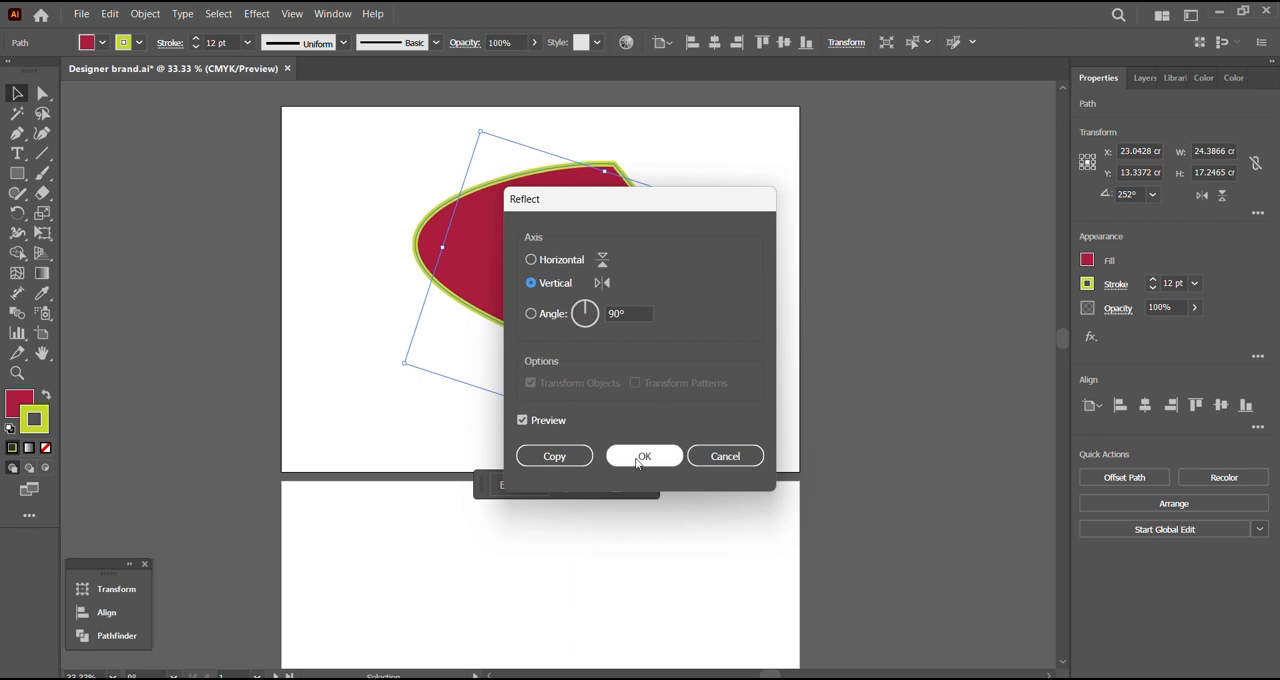
pyautogui.click(603, 264)
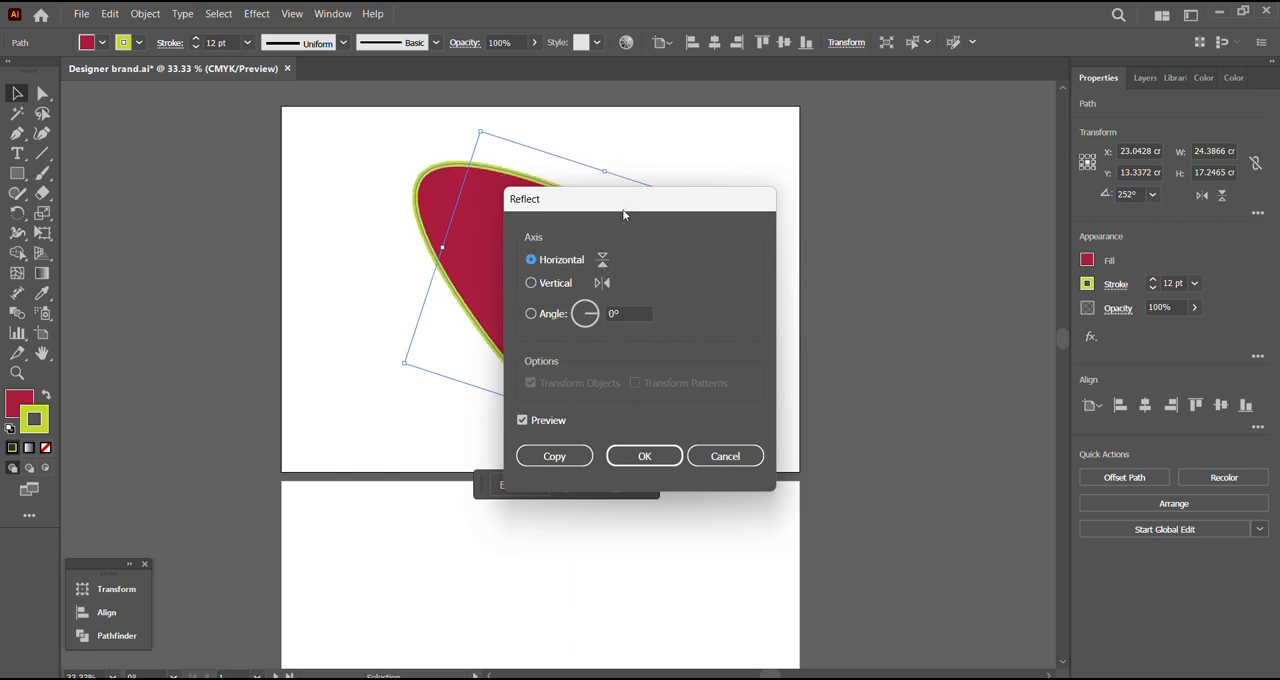
pyautogui.moveTo(622, 208); pyautogui.dragTo(822, 226)
pyautogui.click(785, 300)
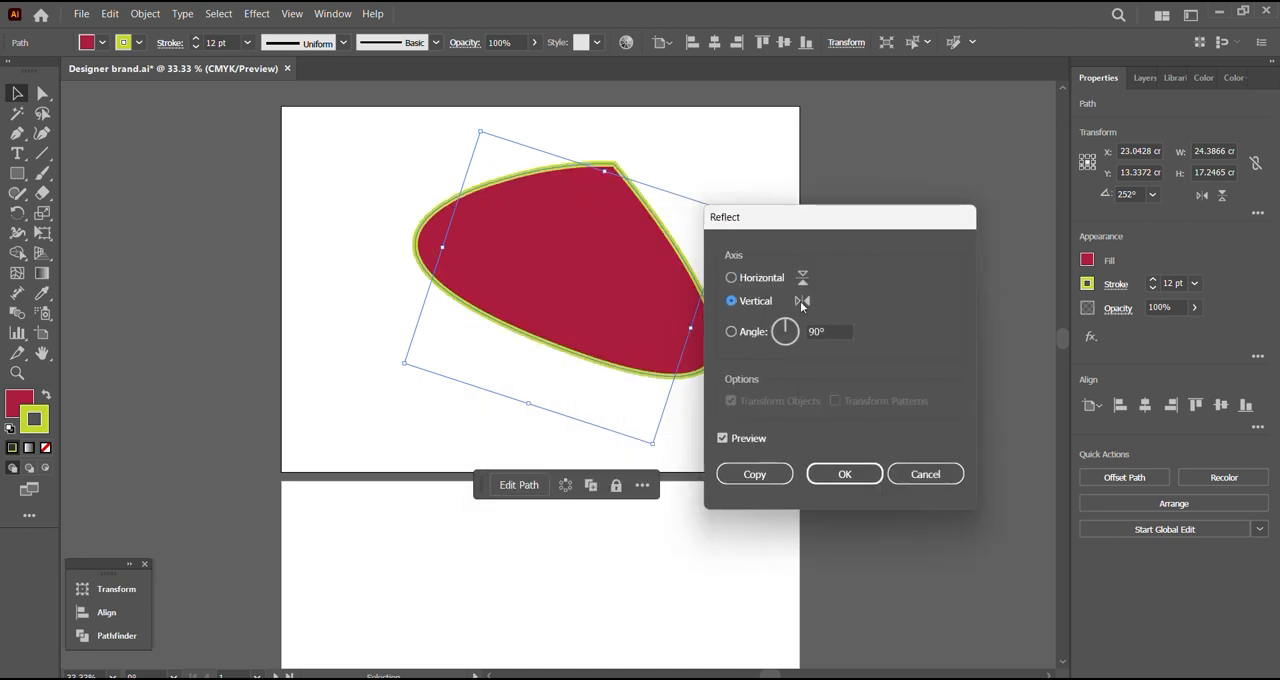
pyautogui.click(799, 336)
pyautogui.click(800, 339)
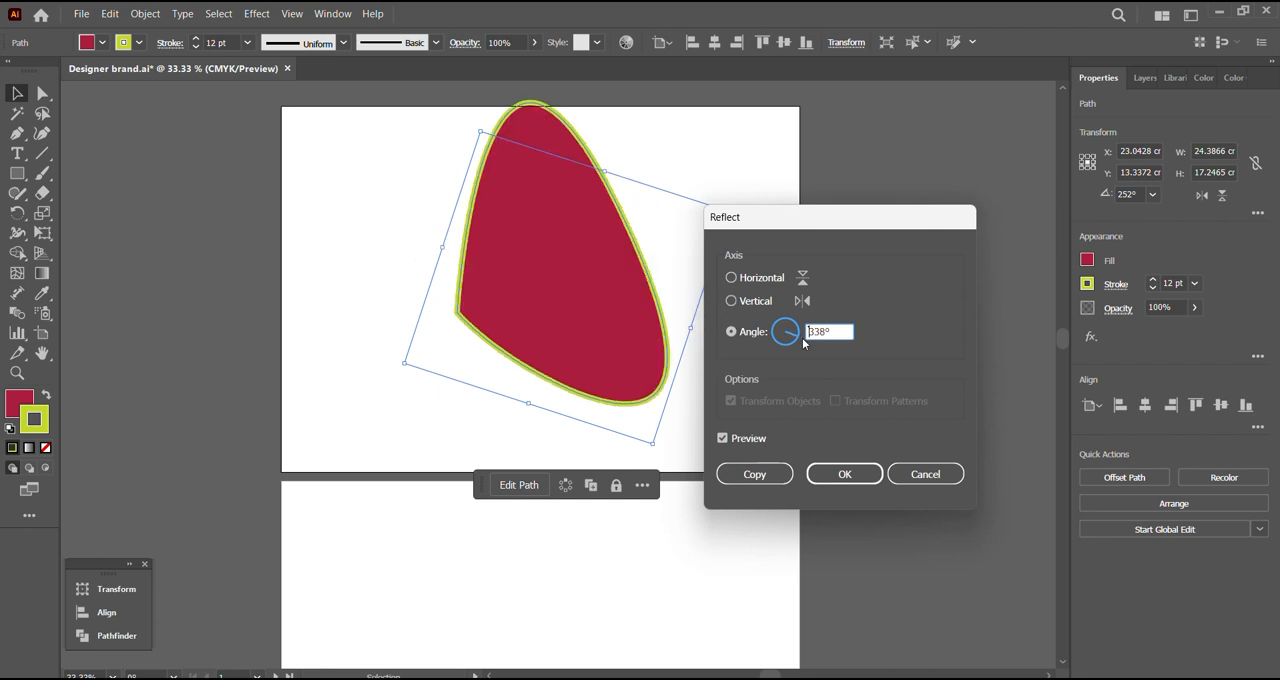
pyautogui.click(838, 478)
pyautogui.moveTo(620, 336); pyautogui.dragTo(614, 374)
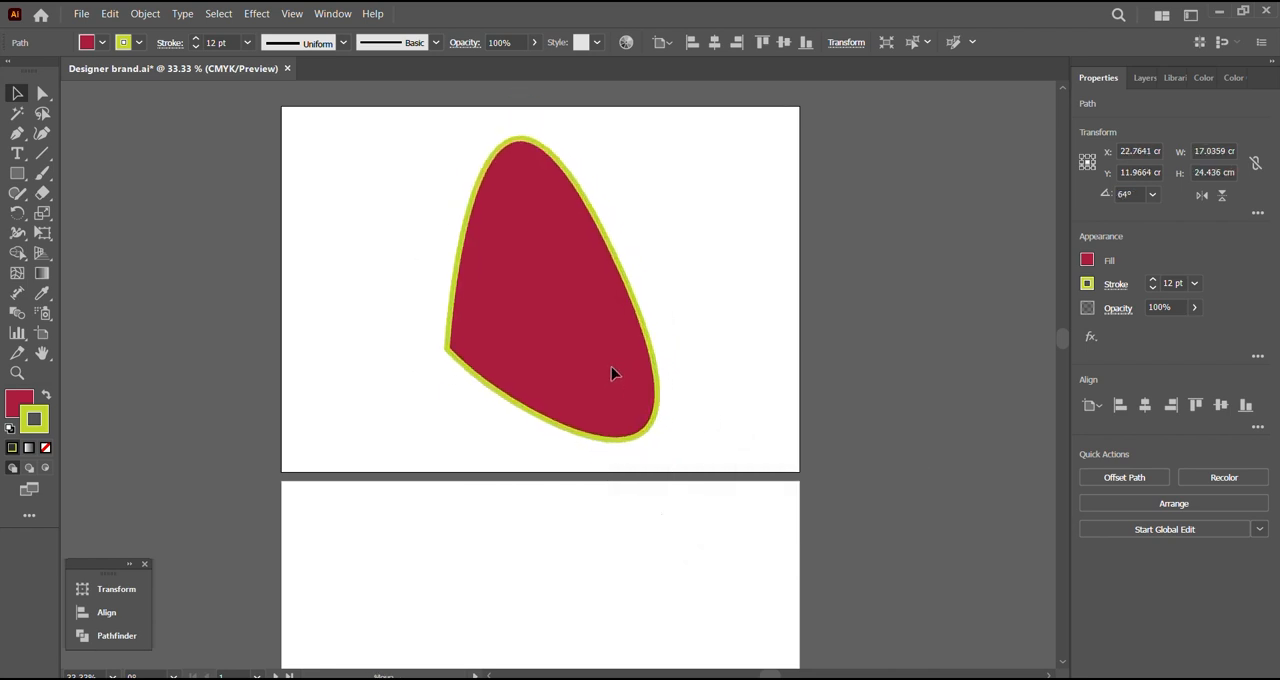
# Step: Scale the red shape uniformly to 50%
pyautogui.click(143, 14)
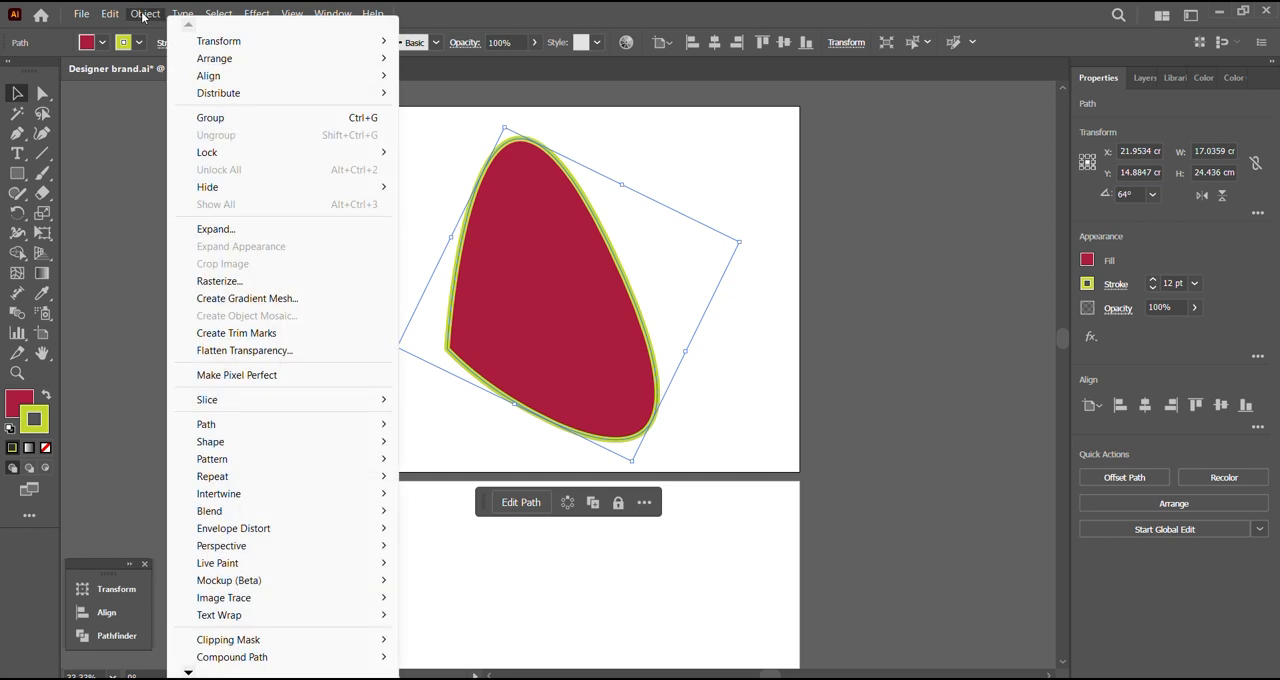
pyautogui.moveTo(274, 42)
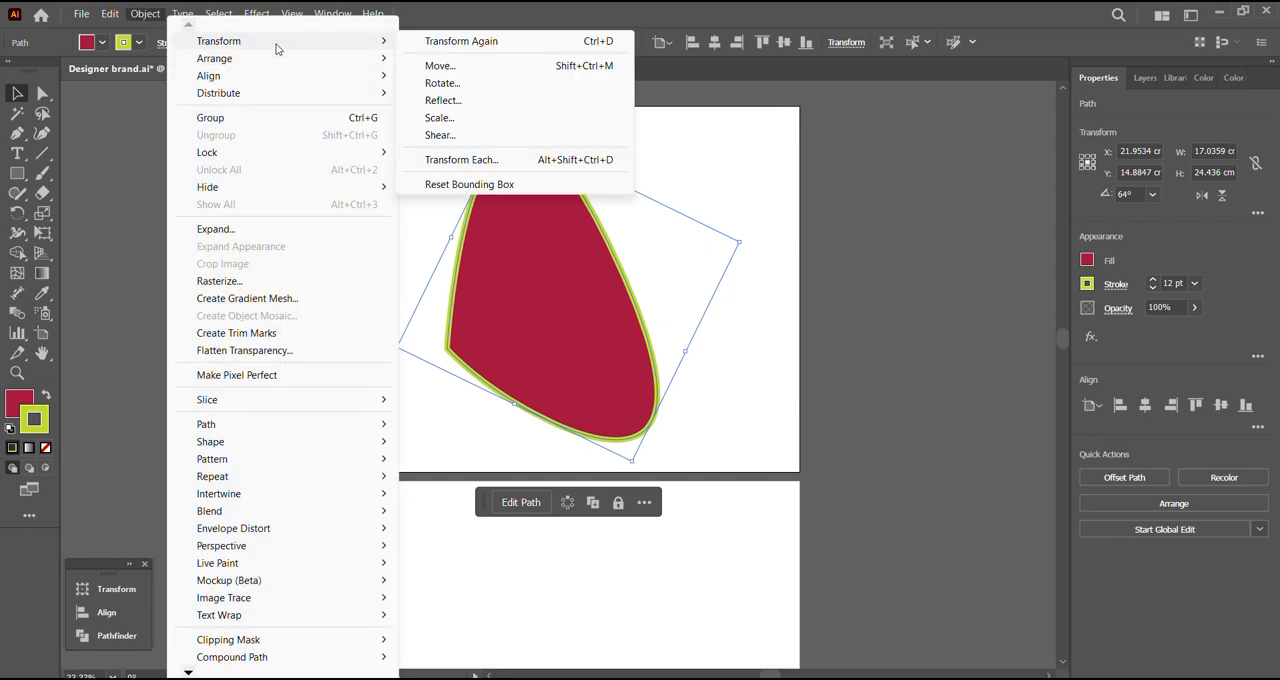
pyautogui.click(455, 118)
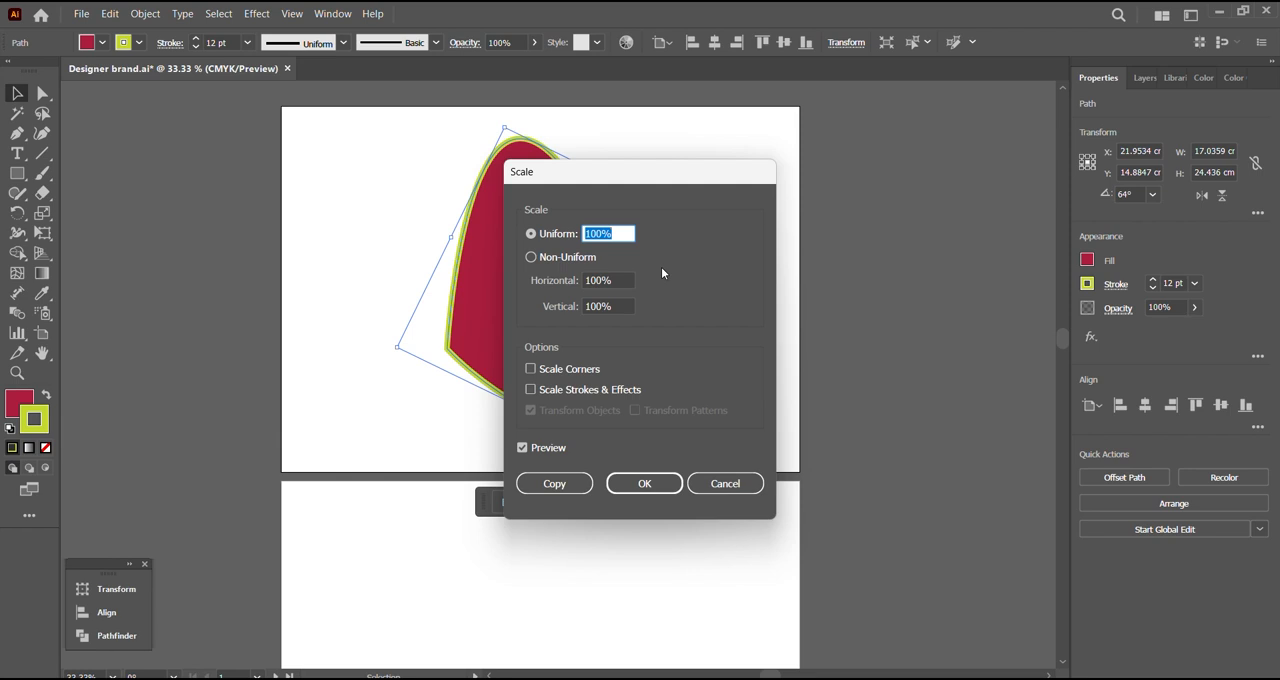
pyautogui.write('50')
pyautogui.press('Return')
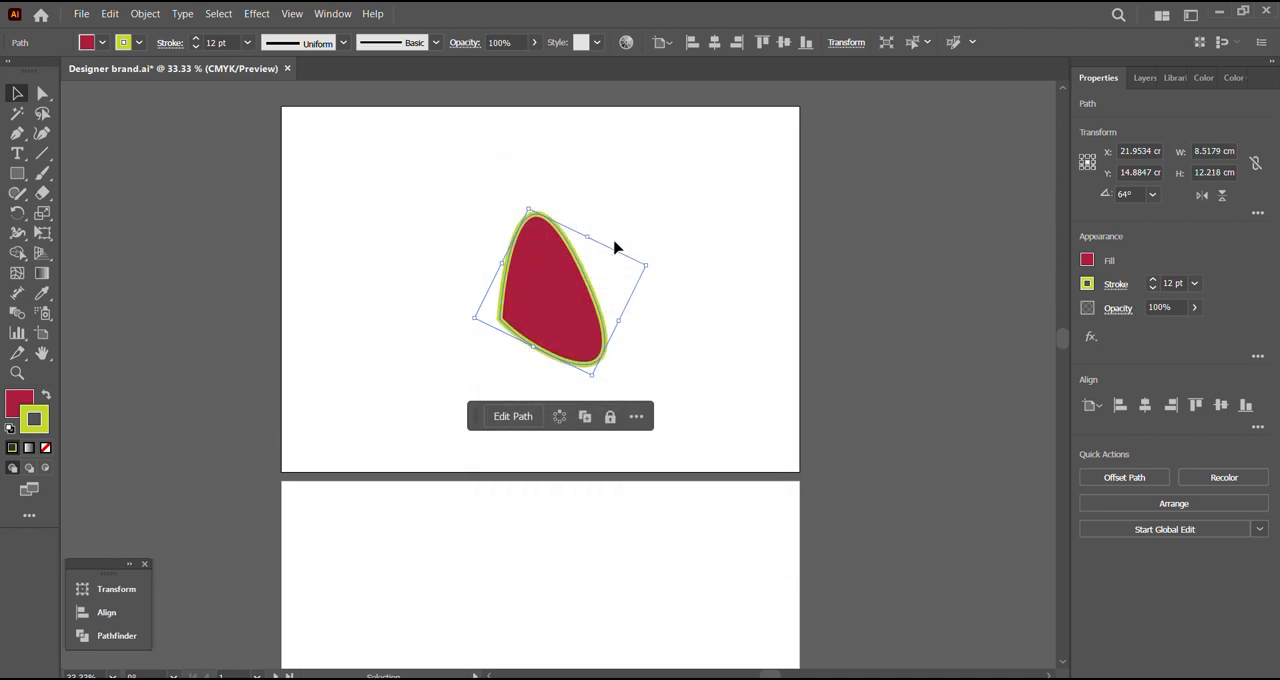
# Step: Apply a uniform scale of 100% to the red shape
pyautogui.click(146, 14)
pyautogui.moveTo(245, 47)
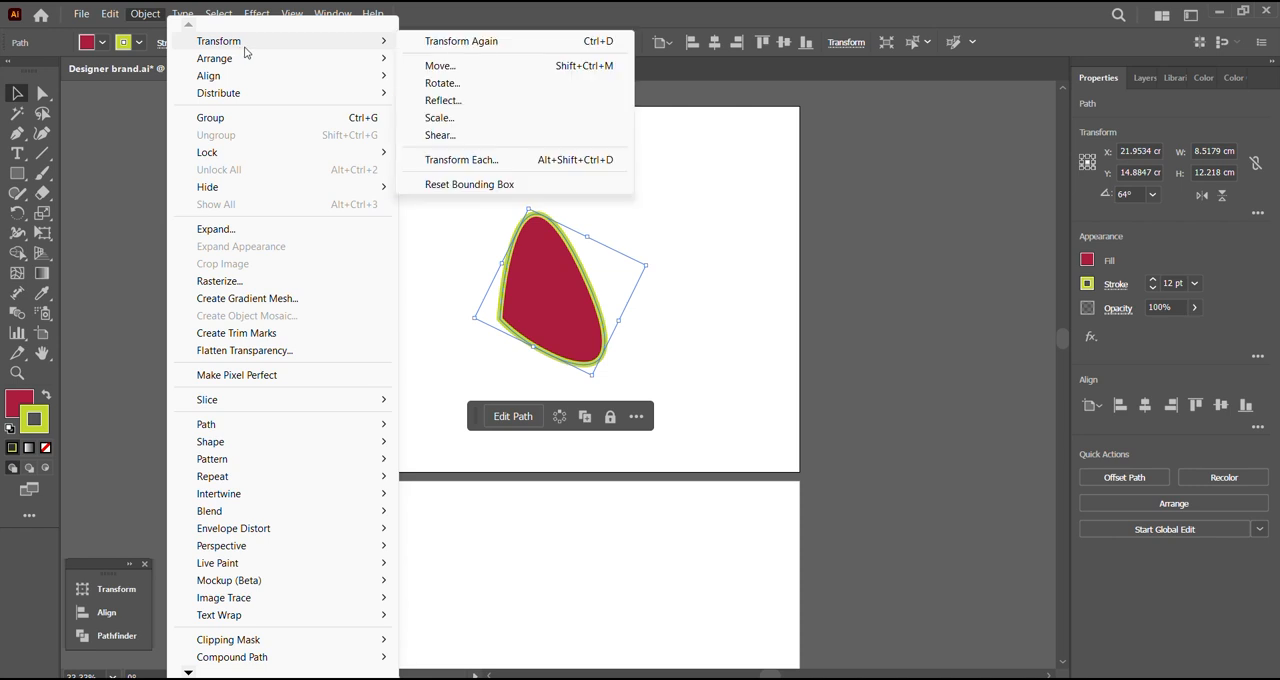
pyautogui.click(499, 119)
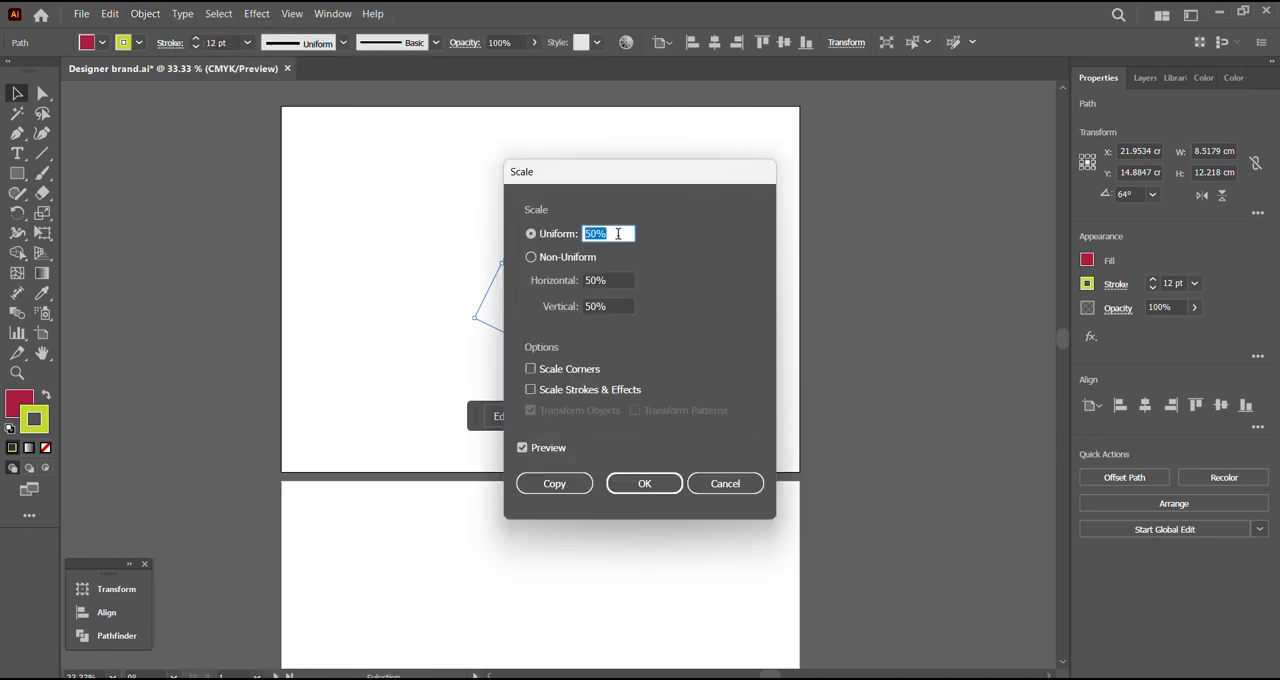
pyautogui.write('100')
pyautogui.press('Return')
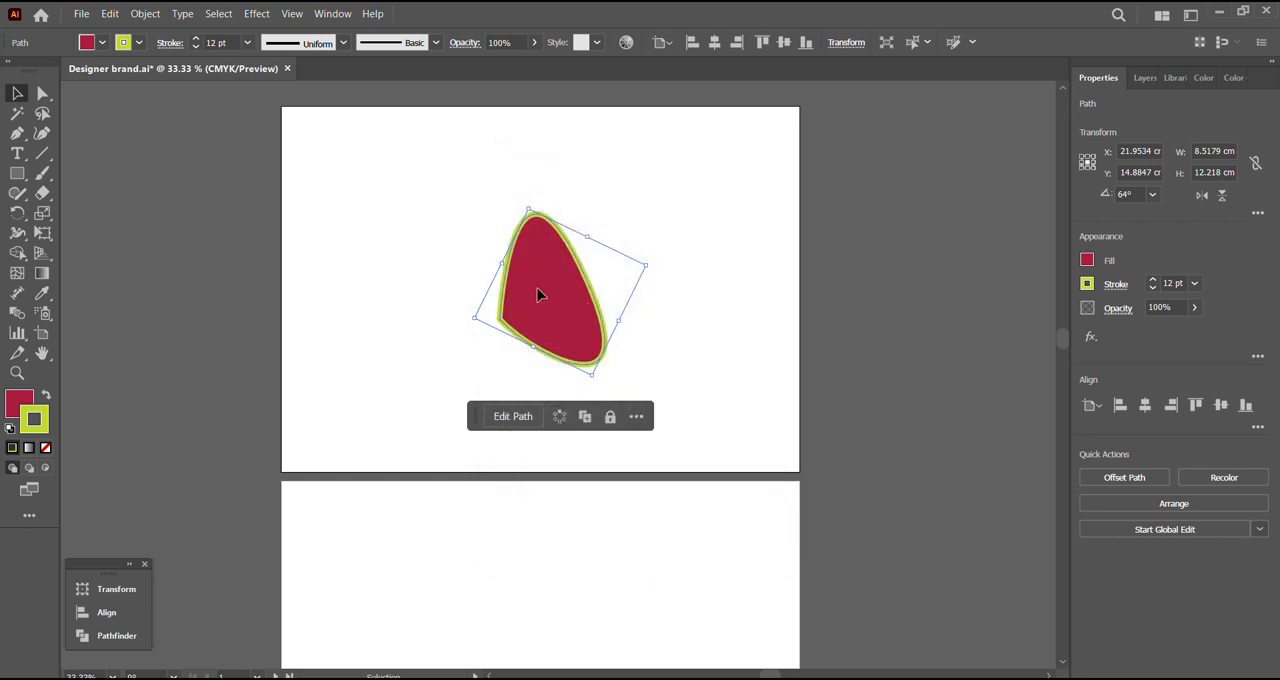
pyautogui.click(145, 13)
pyautogui.moveTo(243, 65)
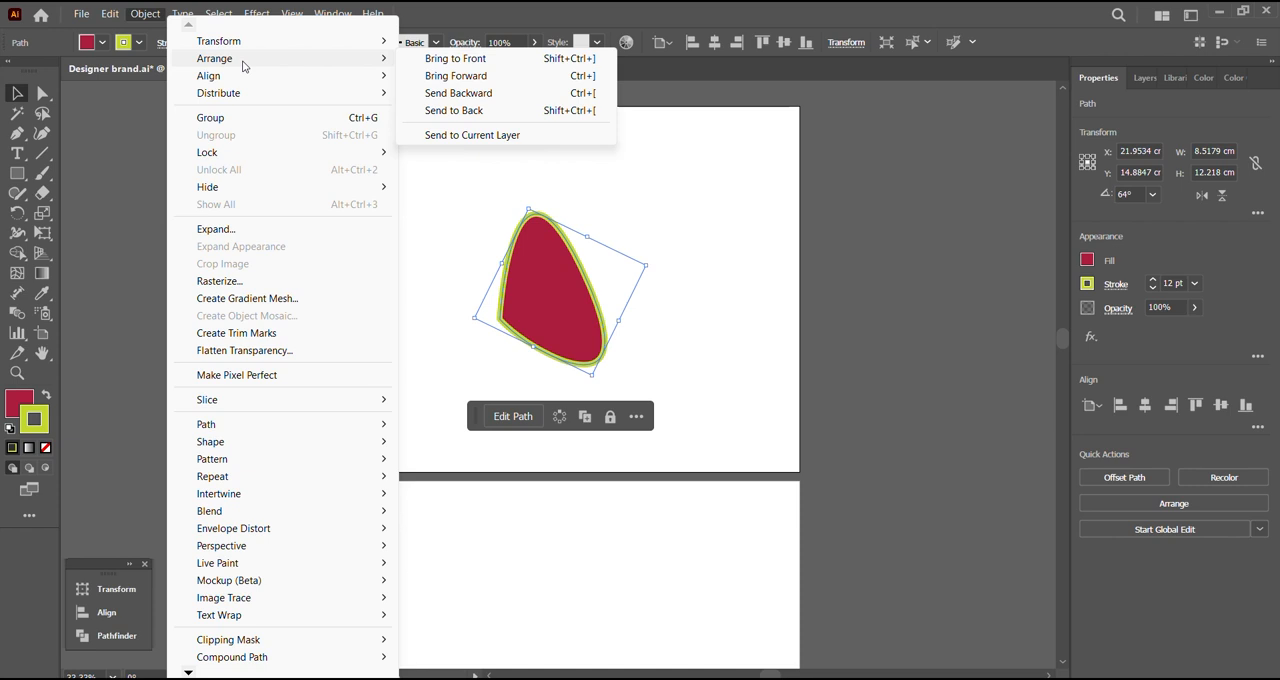
pyautogui.click(466, 294)
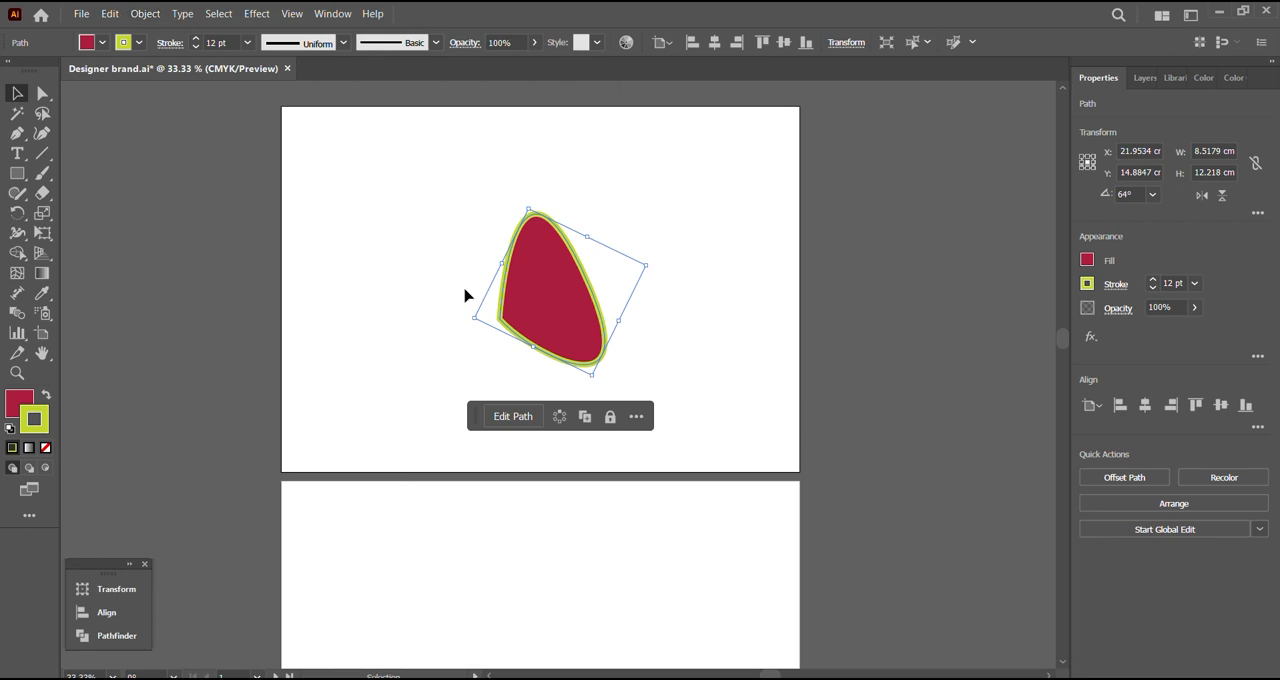
# Step: Draw a closed curved shape with the Pen tool over the red shape, with a dark fill and a 30D2D6 cyan stroke
pyautogui.click(468, 296)
pyautogui.click(16, 135)
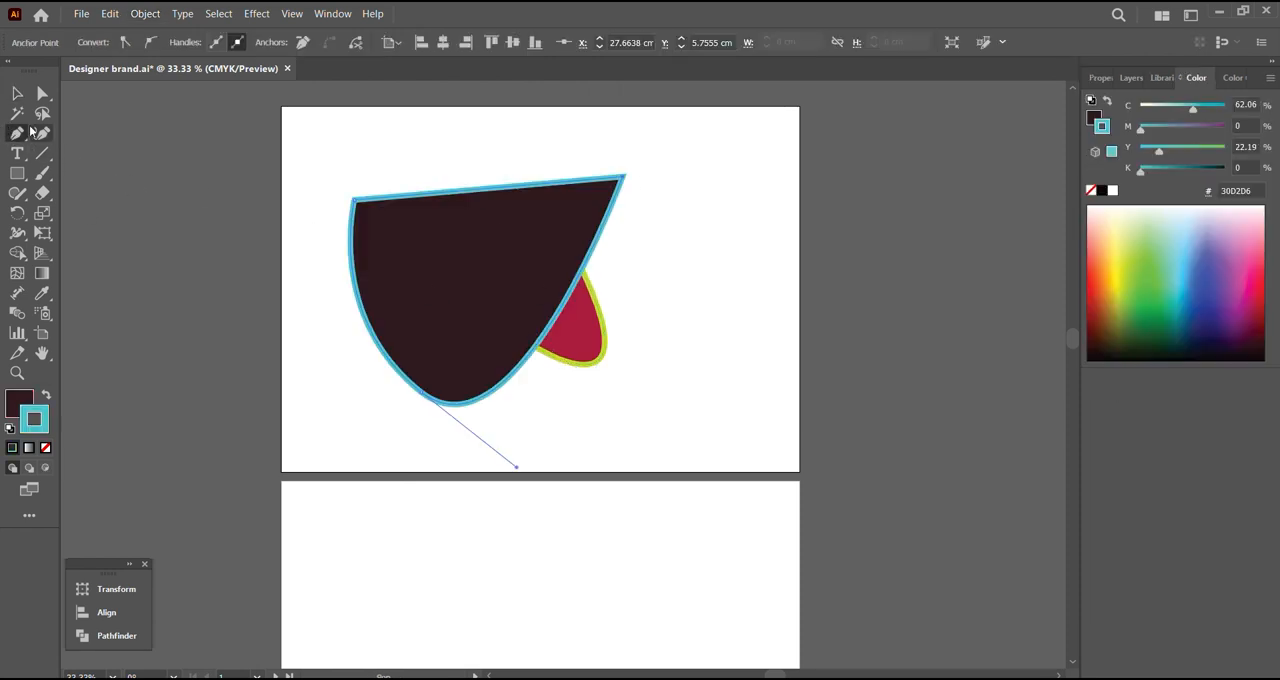
pyautogui.click(17, 93)
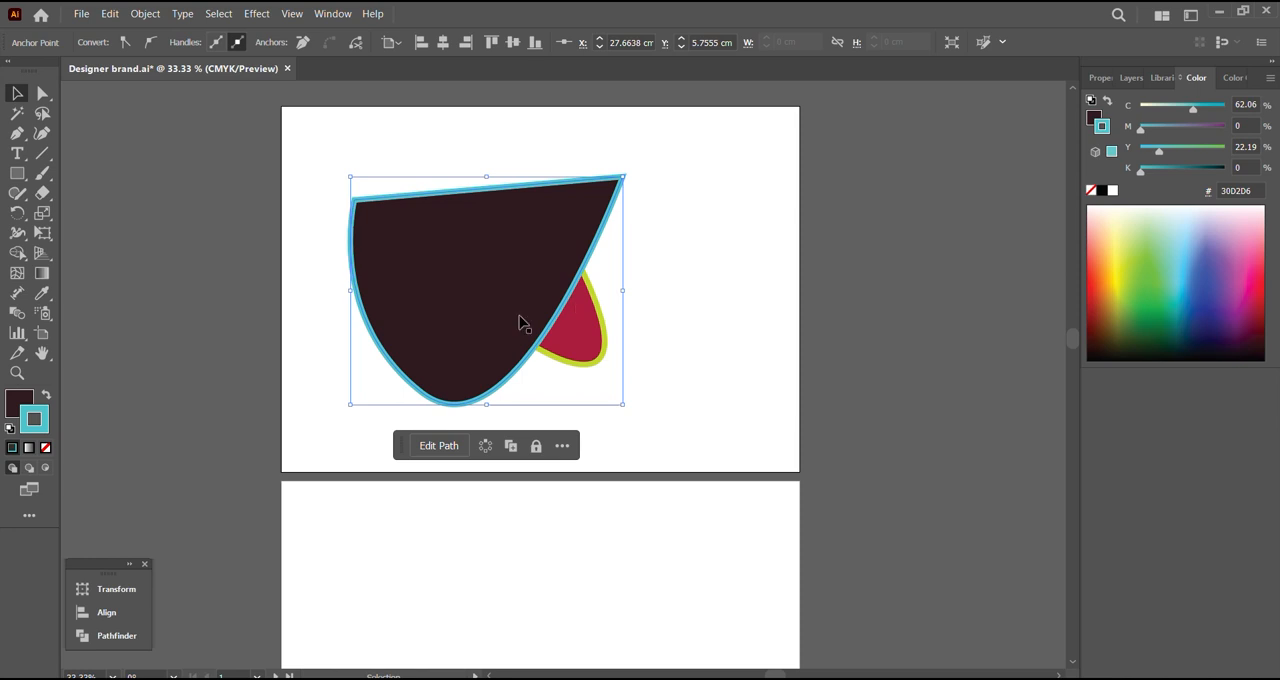
# Step: Group the red shape on its own and ungroup it again
pyautogui.click(587, 350)
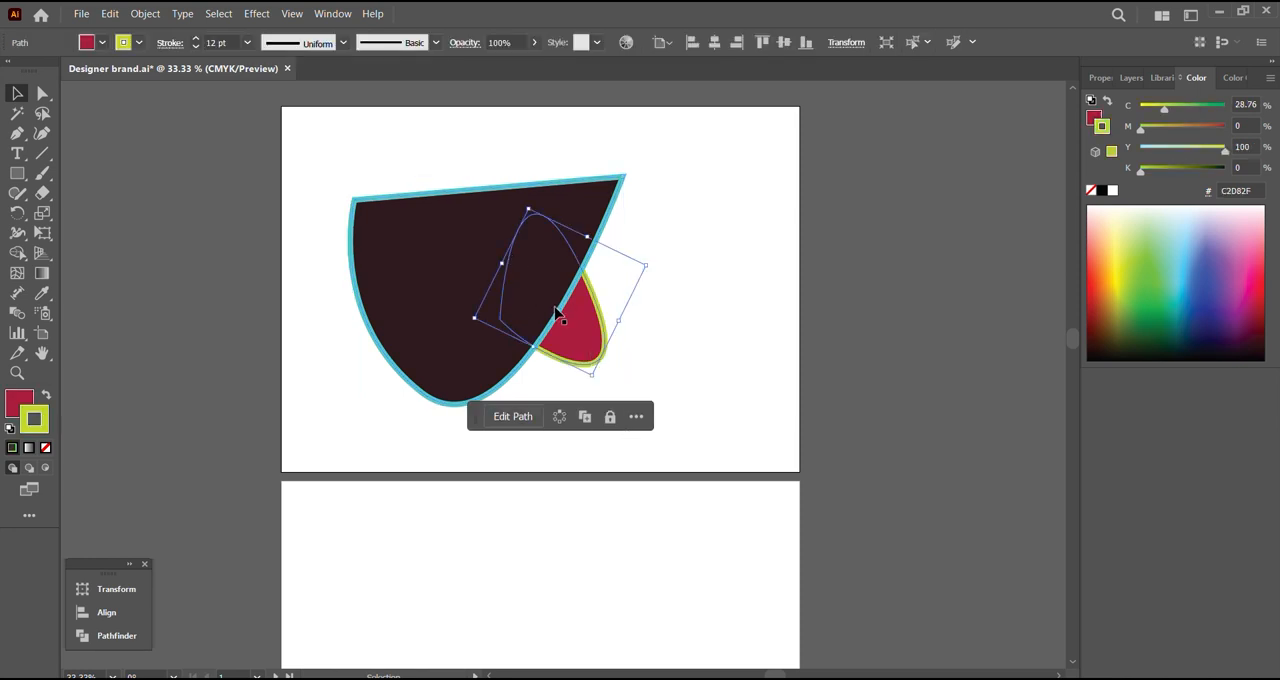
pyautogui.click(141, 15)
pyautogui.moveTo(240, 57)
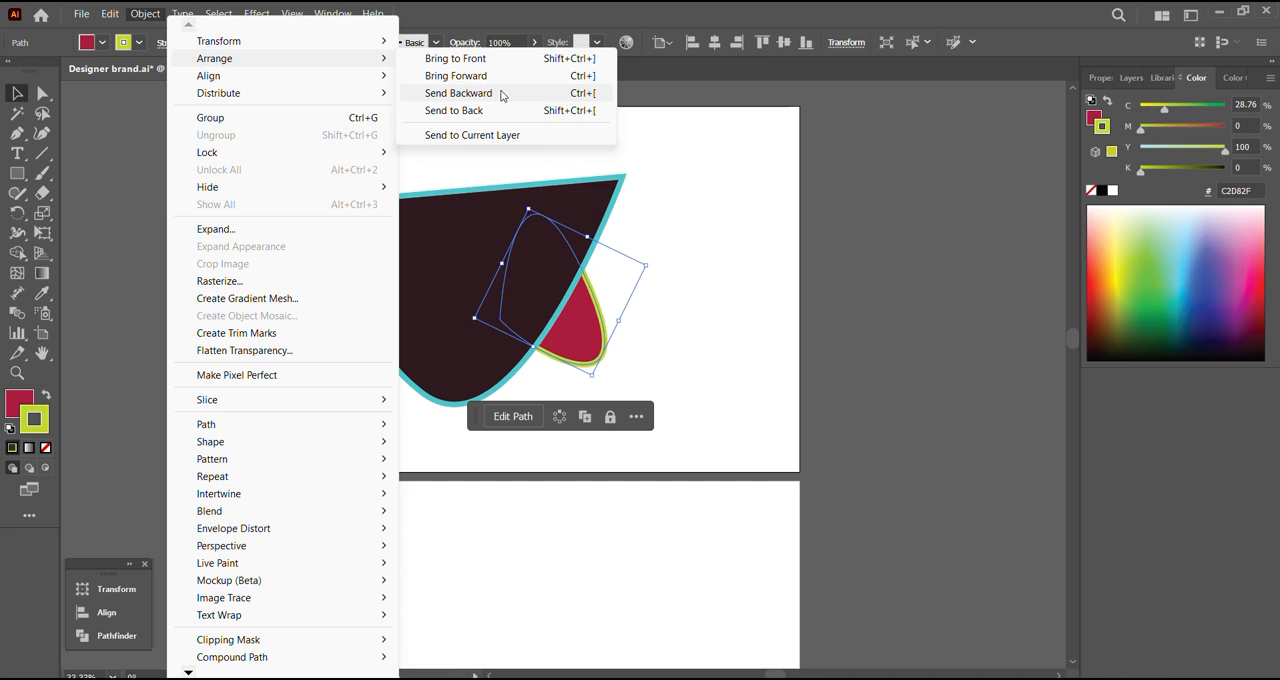
pyautogui.click(580, 333)
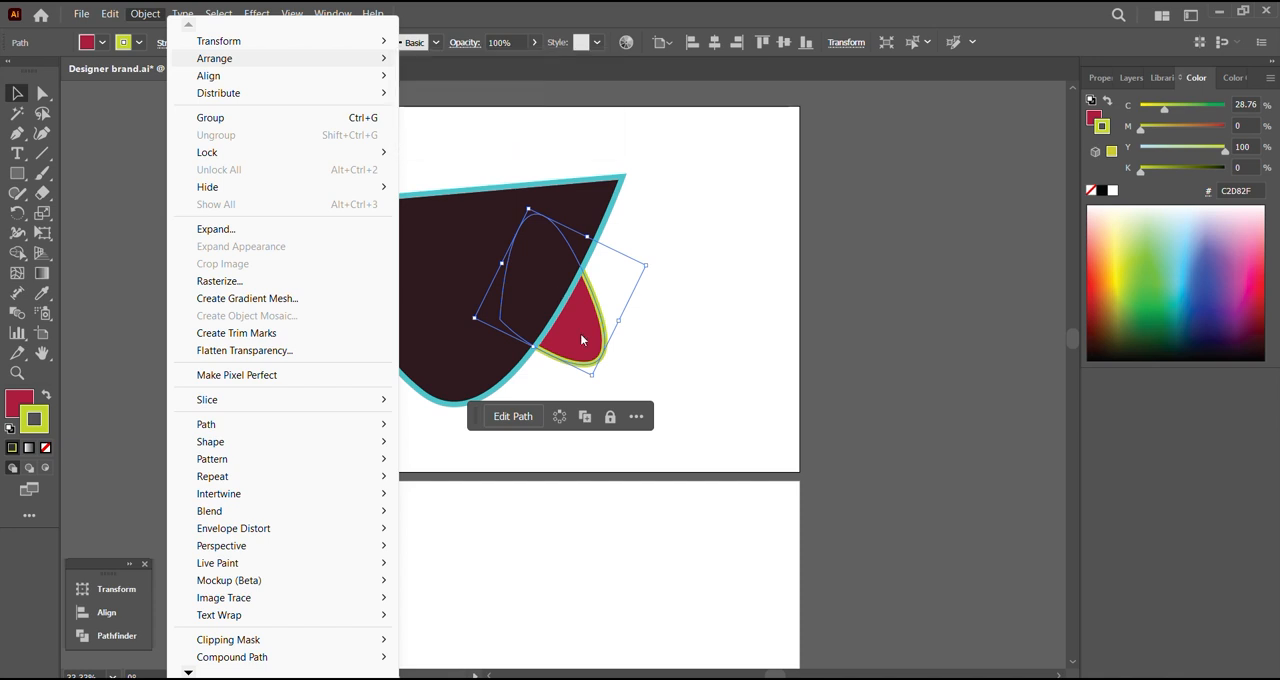
pyautogui.rightClick(581, 336)
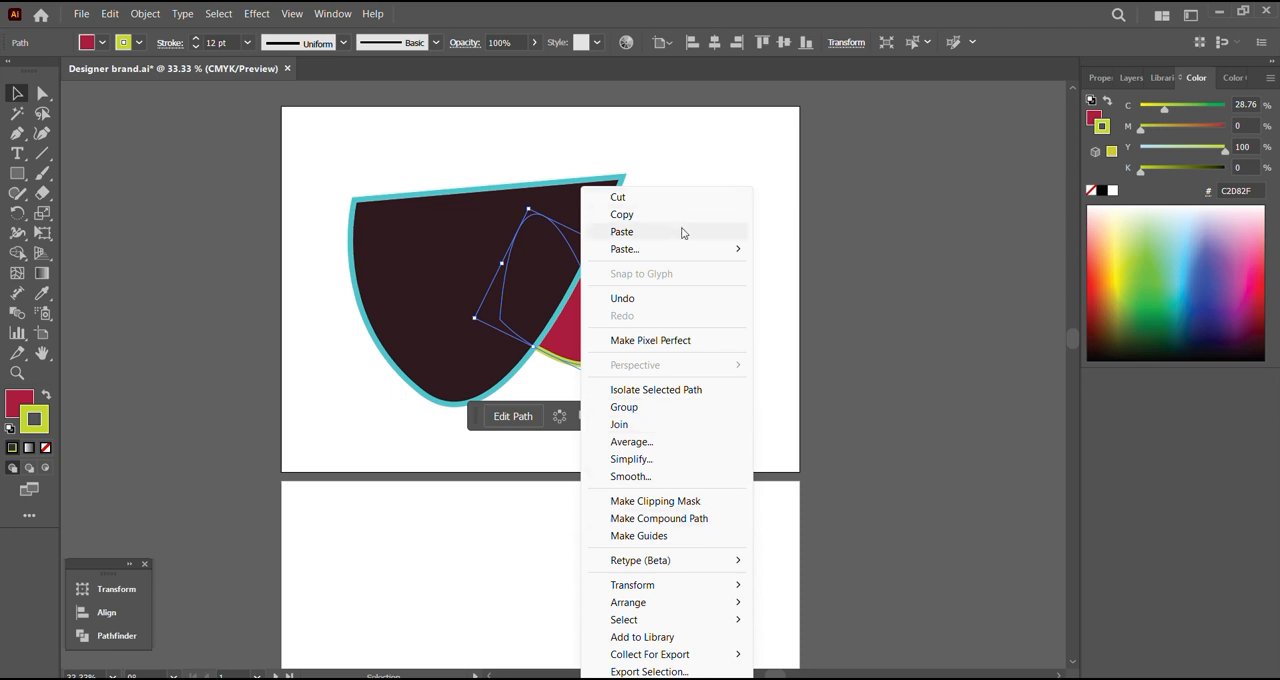
pyautogui.moveTo(678, 249)
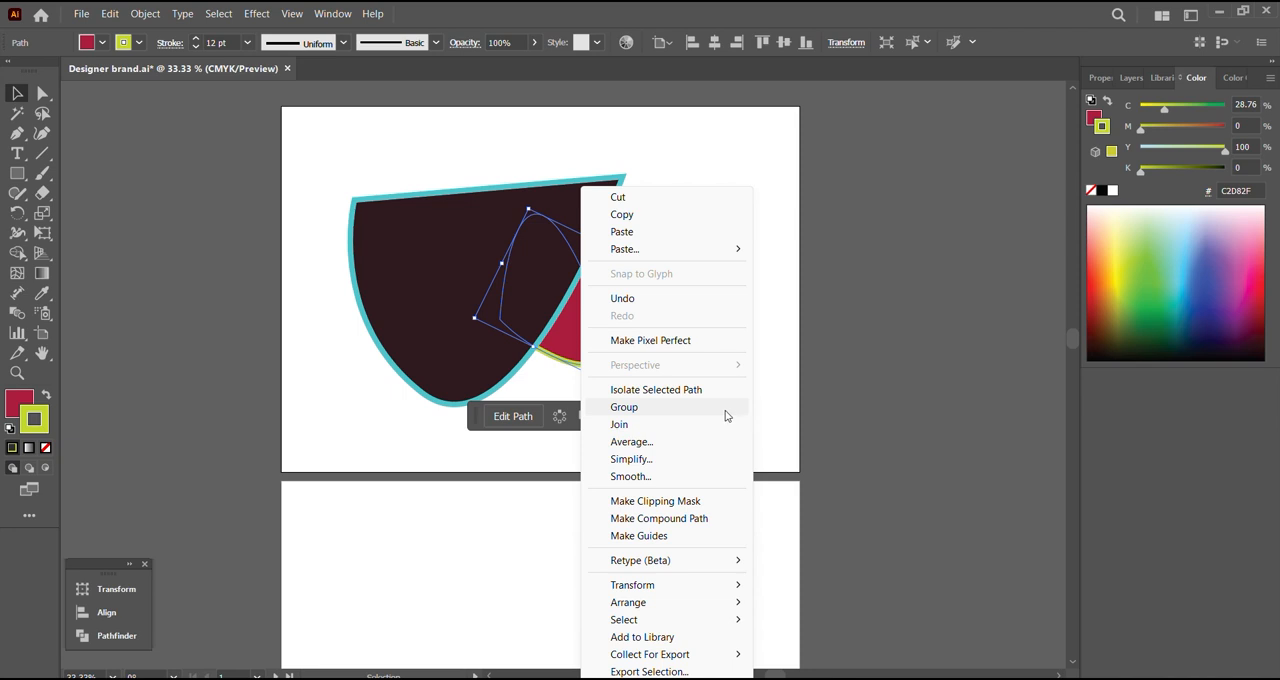
pyautogui.click(733, 411)
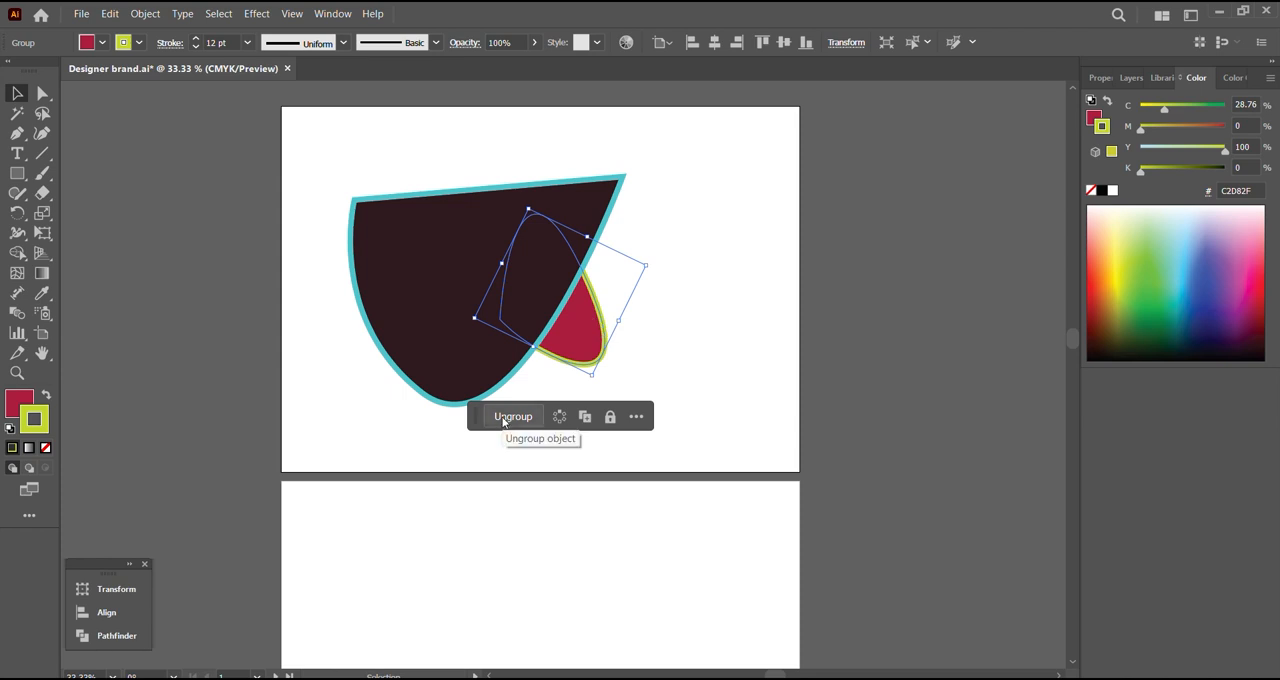
pyautogui.rightClick(578, 341)
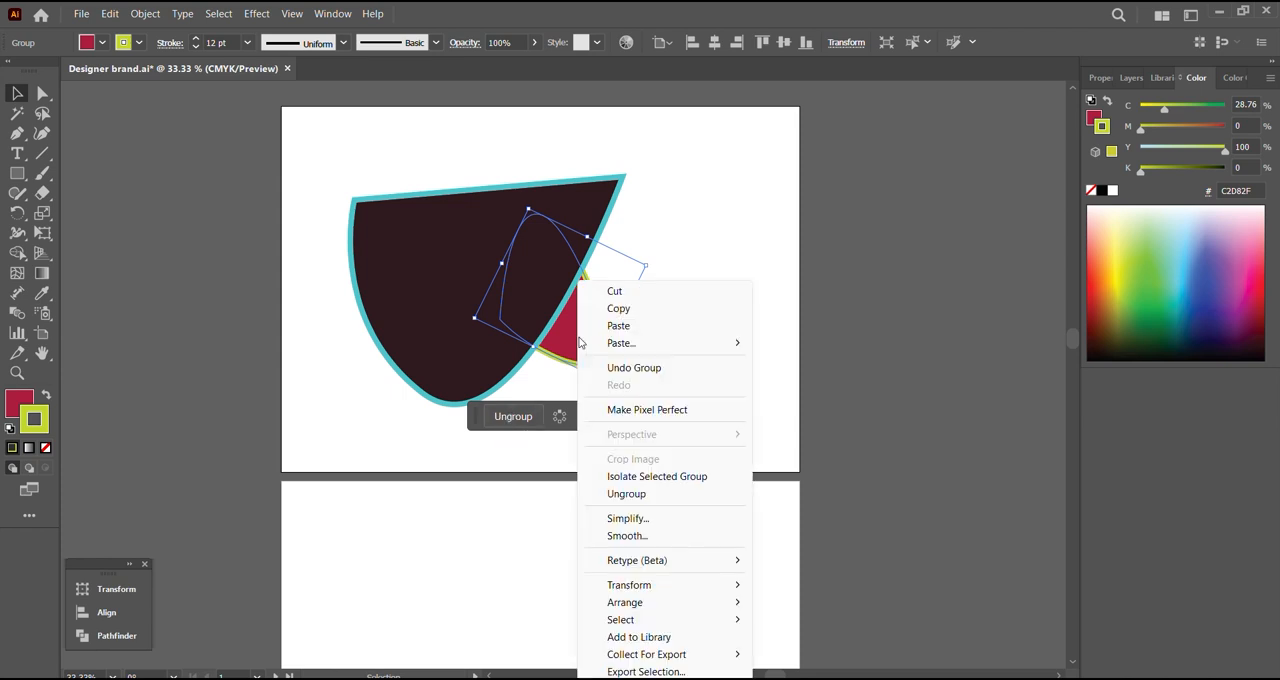
pyautogui.click(685, 497)
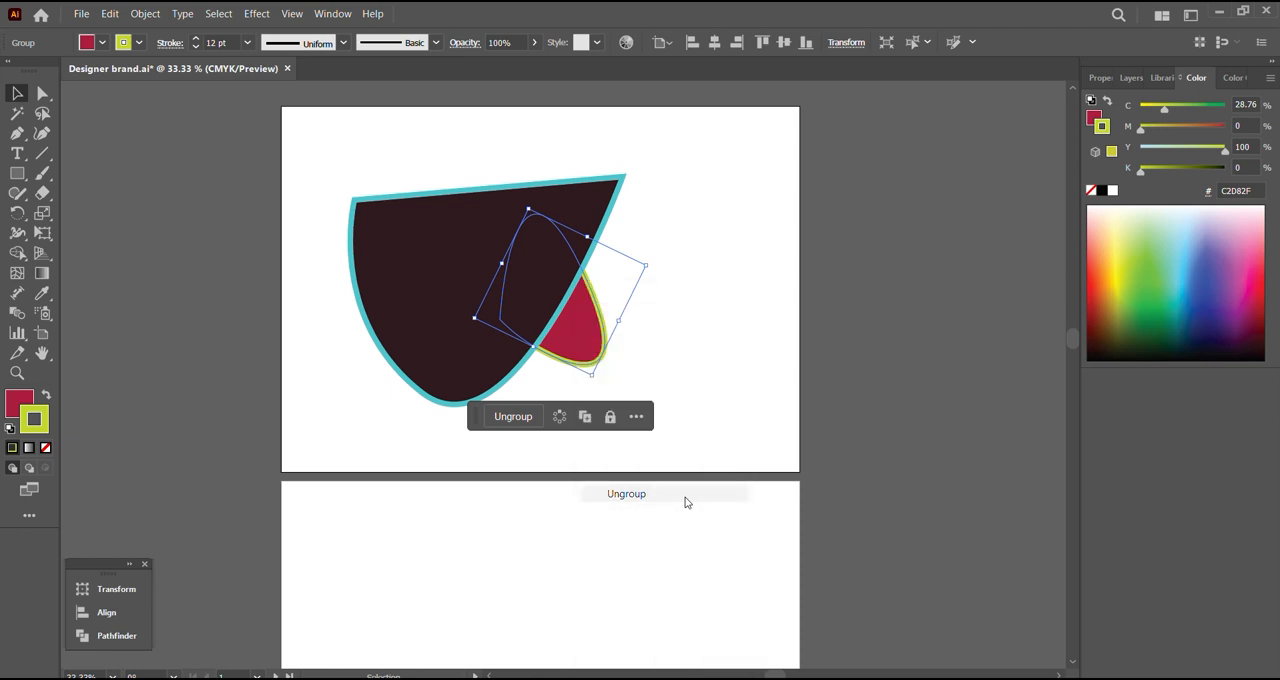
# Step: Bring the red shape to the front, above the dark shape
pyautogui.rightClick(564, 340)
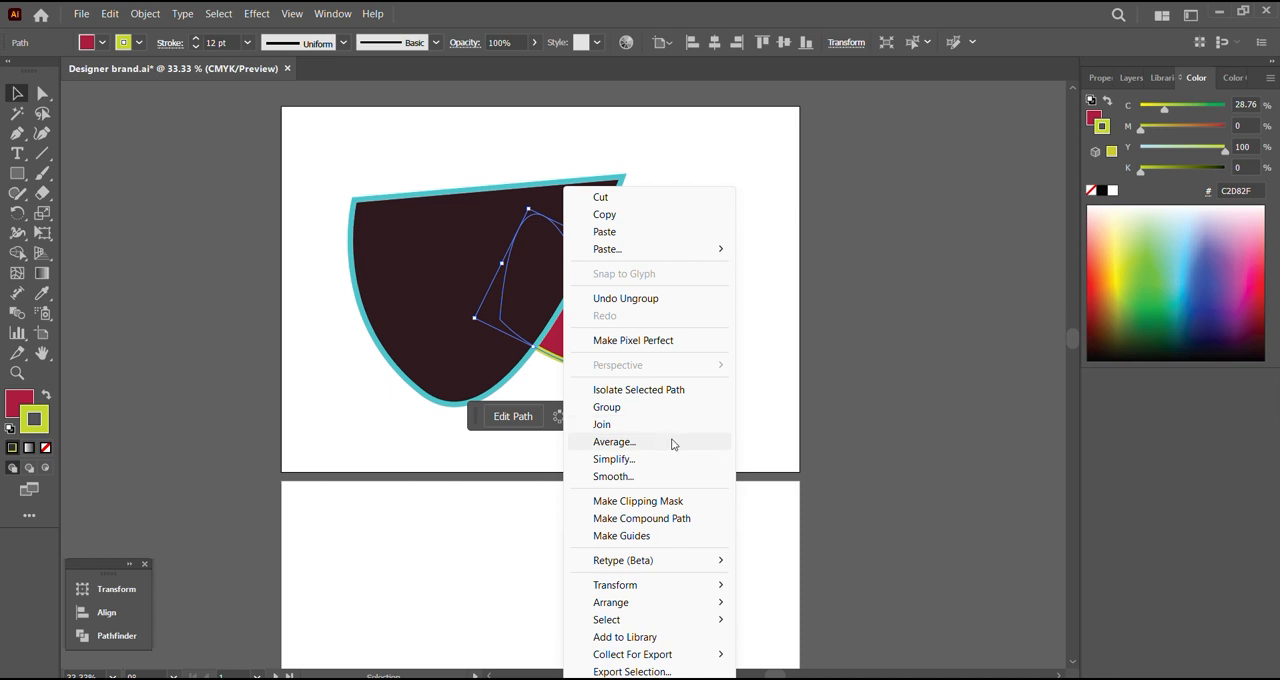
pyautogui.moveTo(688, 605)
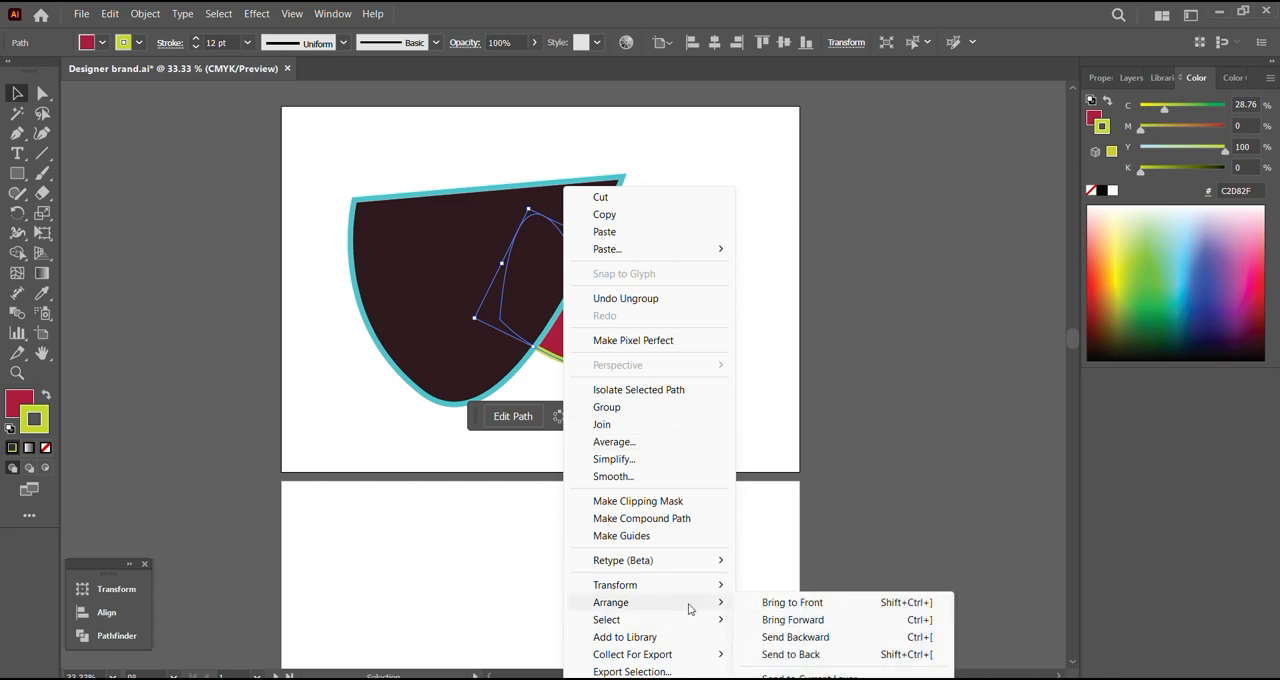
pyautogui.click(800, 608)
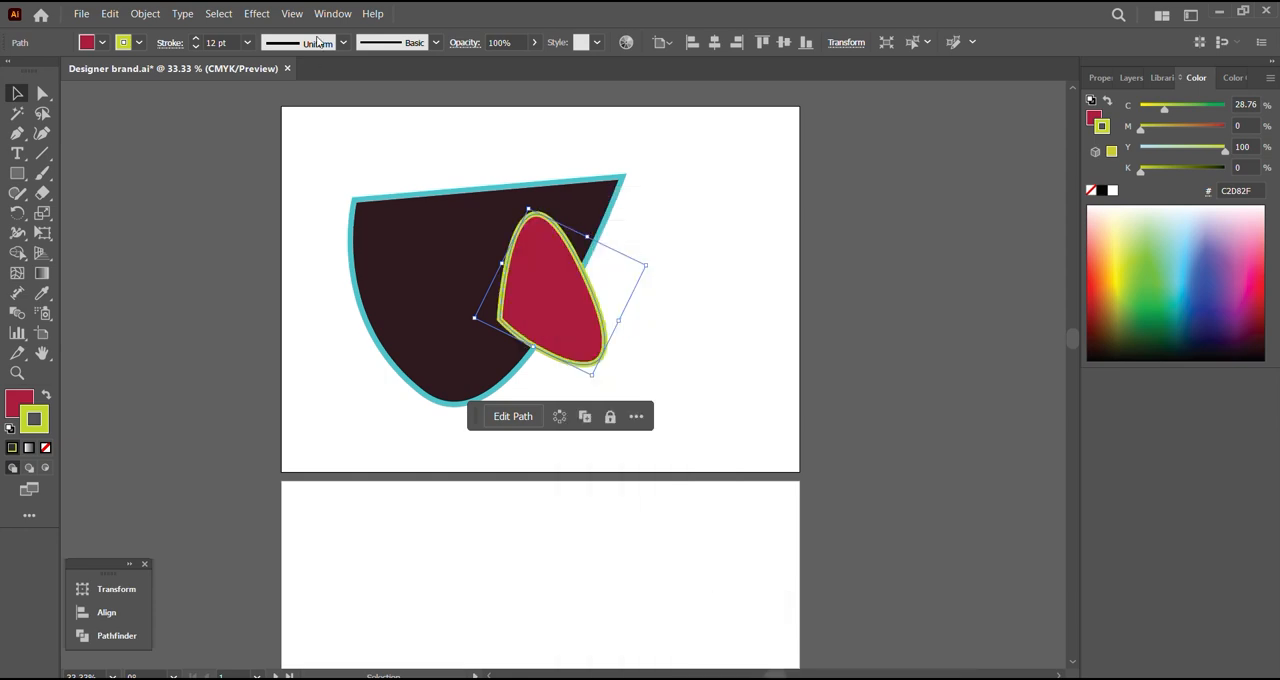
# Step: Align the red shape horizontally to the artboard's left edge and vertically to its top edge
pyautogui.click(155, 15)
pyautogui.click(155, 15)
pyautogui.click(155, 14)
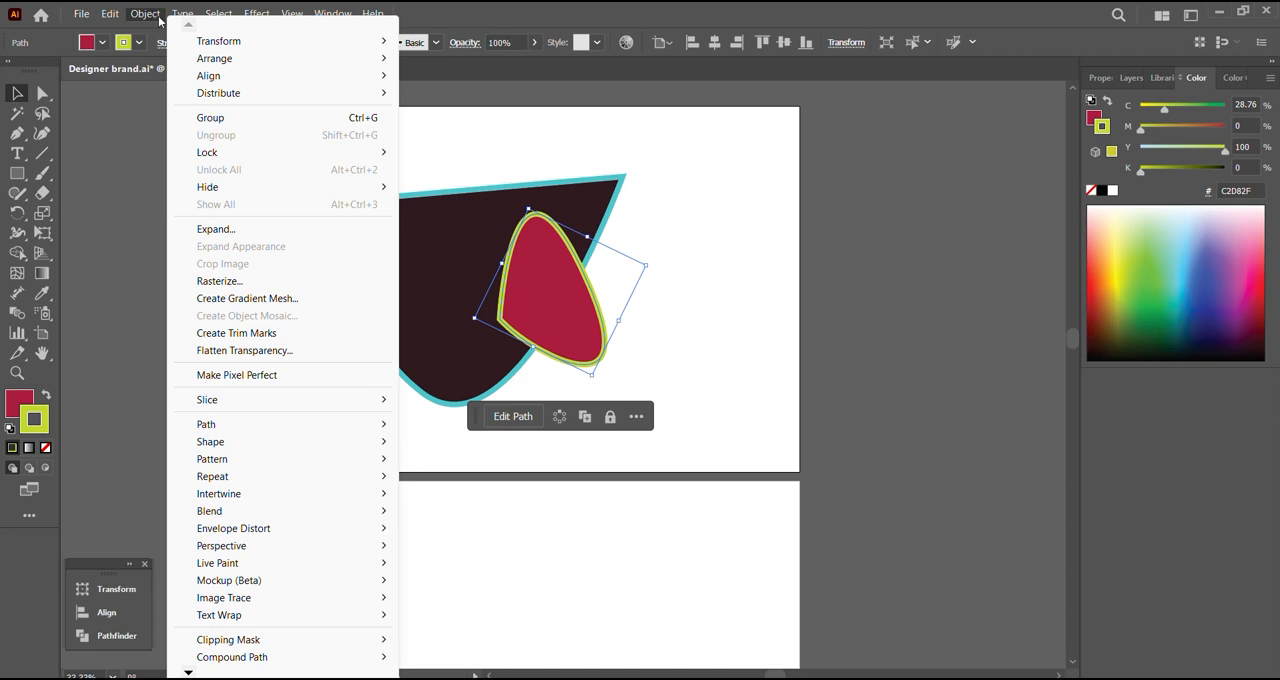
pyautogui.moveTo(222, 80)
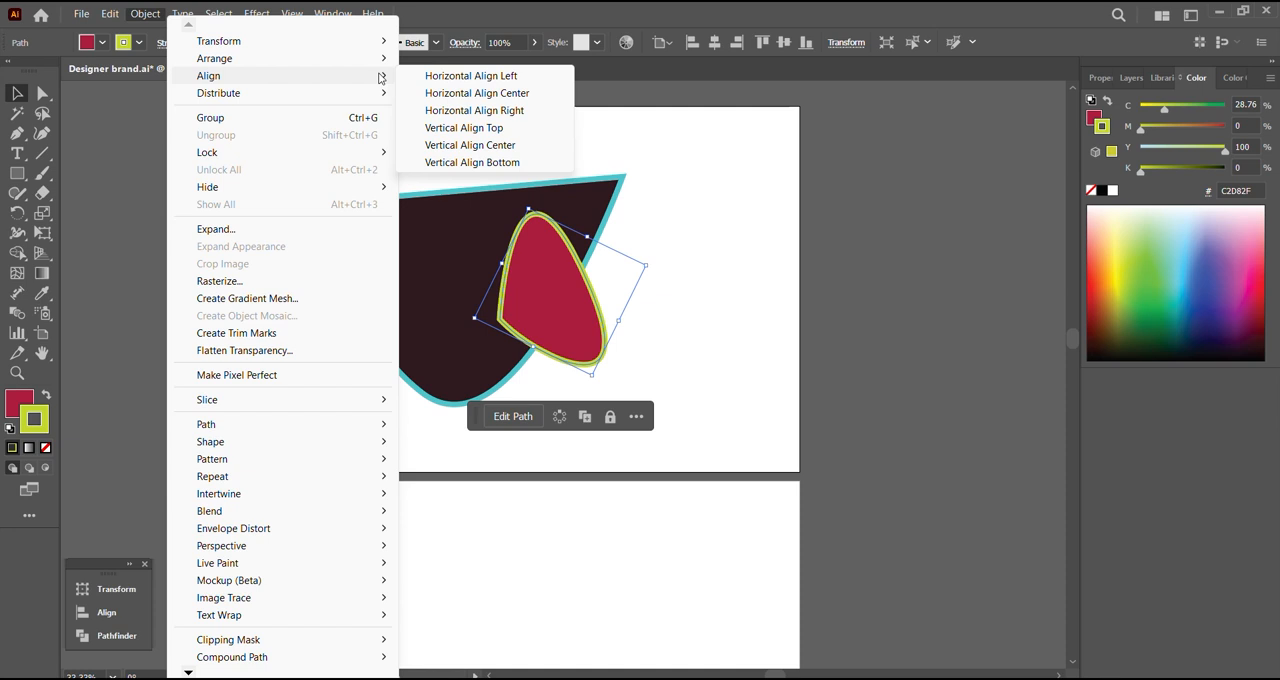
pyautogui.click(538, 78)
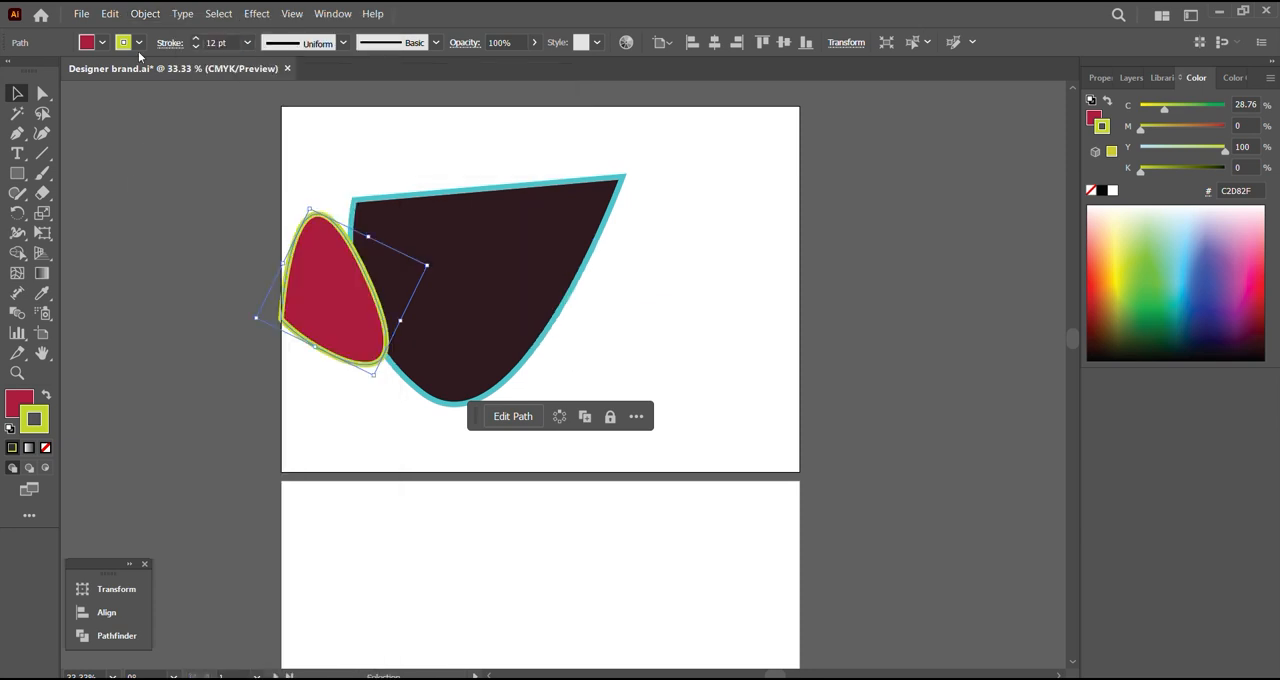
pyautogui.click(150, 14)
pyautogui.moveTo(278, 78)
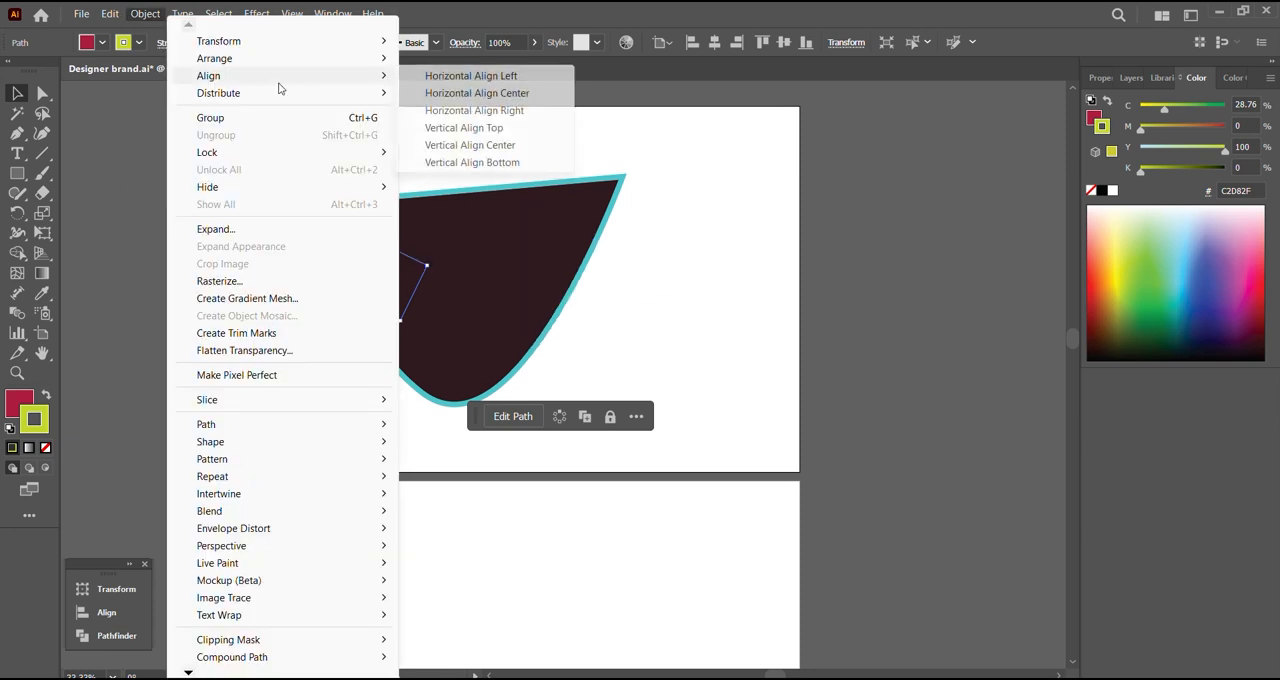
pyautogui.click(530, 128)
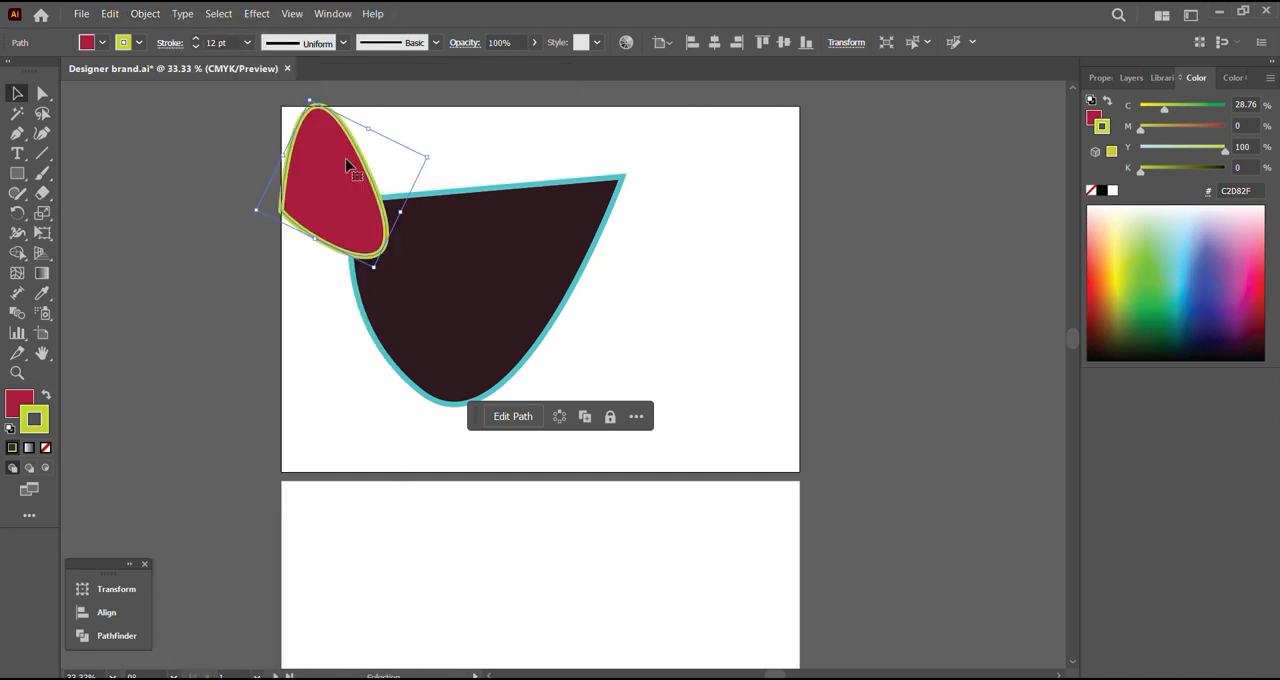
# Step: Lock the dark shape and test the lock by trying to select each shape
pyautogui.click(274, 100)
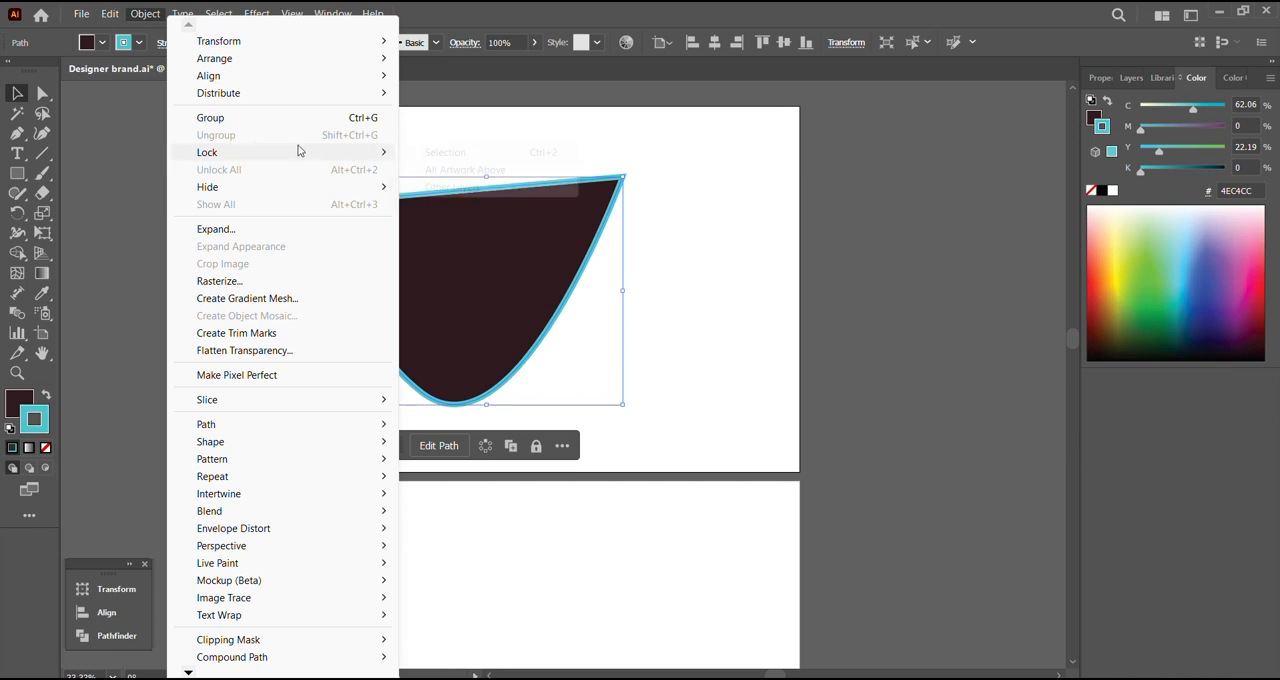
pyautogui.click(463, 157)
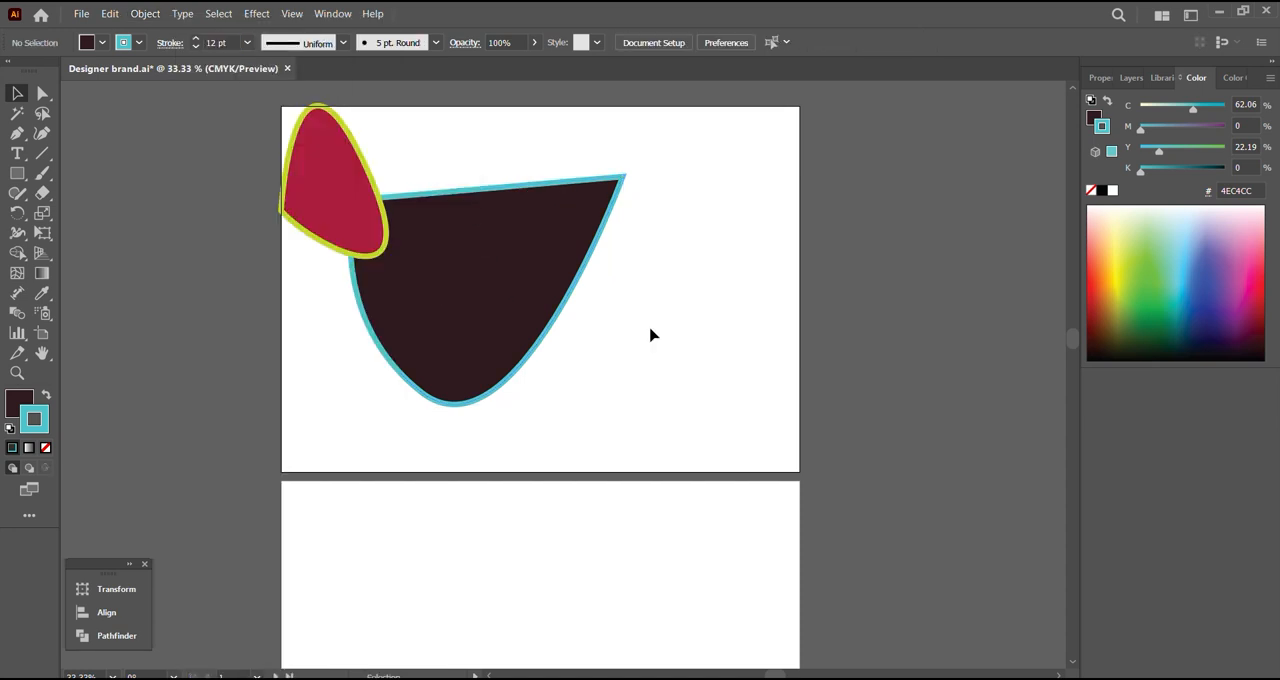
pyautogui.click(349, 188)
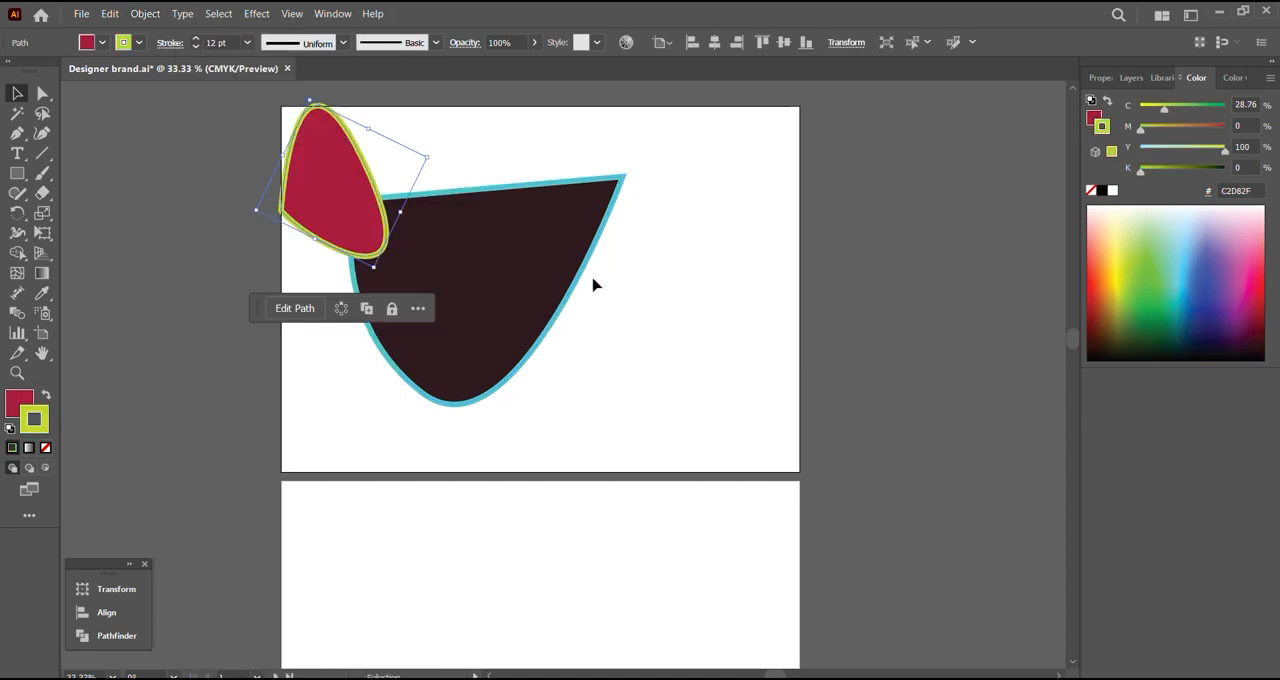
pyautogui.click(563, 272)
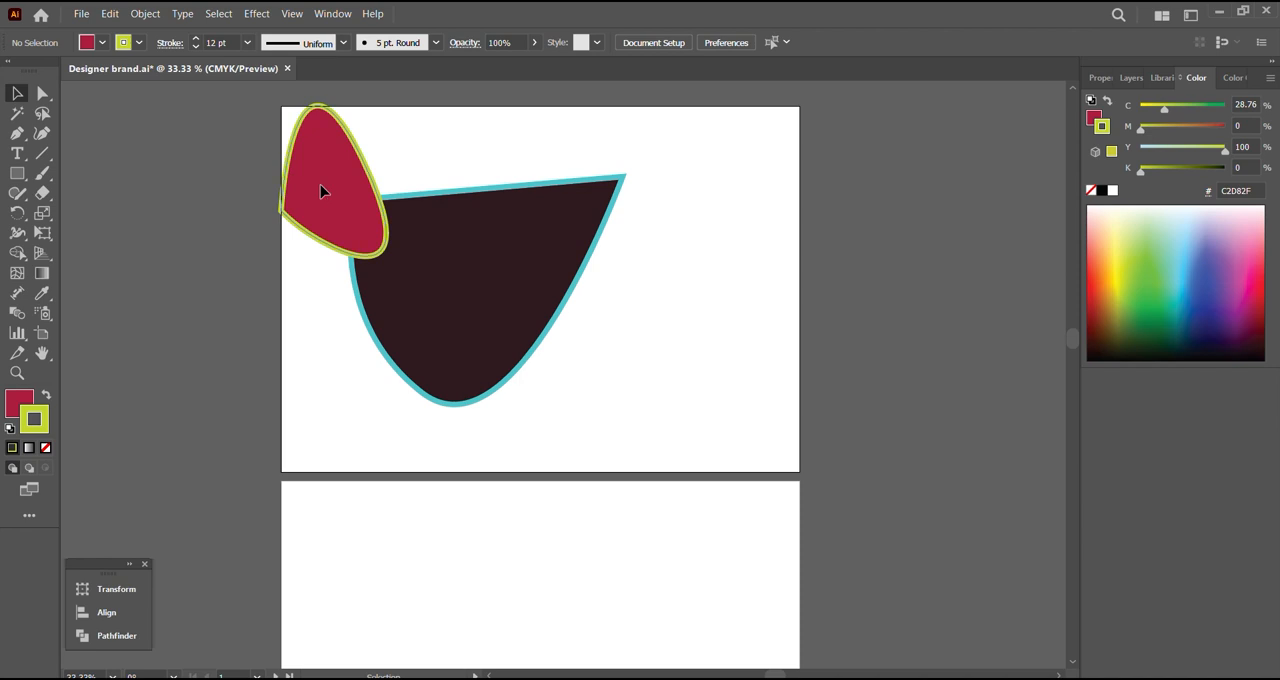
# Step: Move the red shape back over the dark shape's right side and change its stroke to violet 5751A2
pyautogui.moveTo(322, 192); pyautogui.dragTo(561, 280)
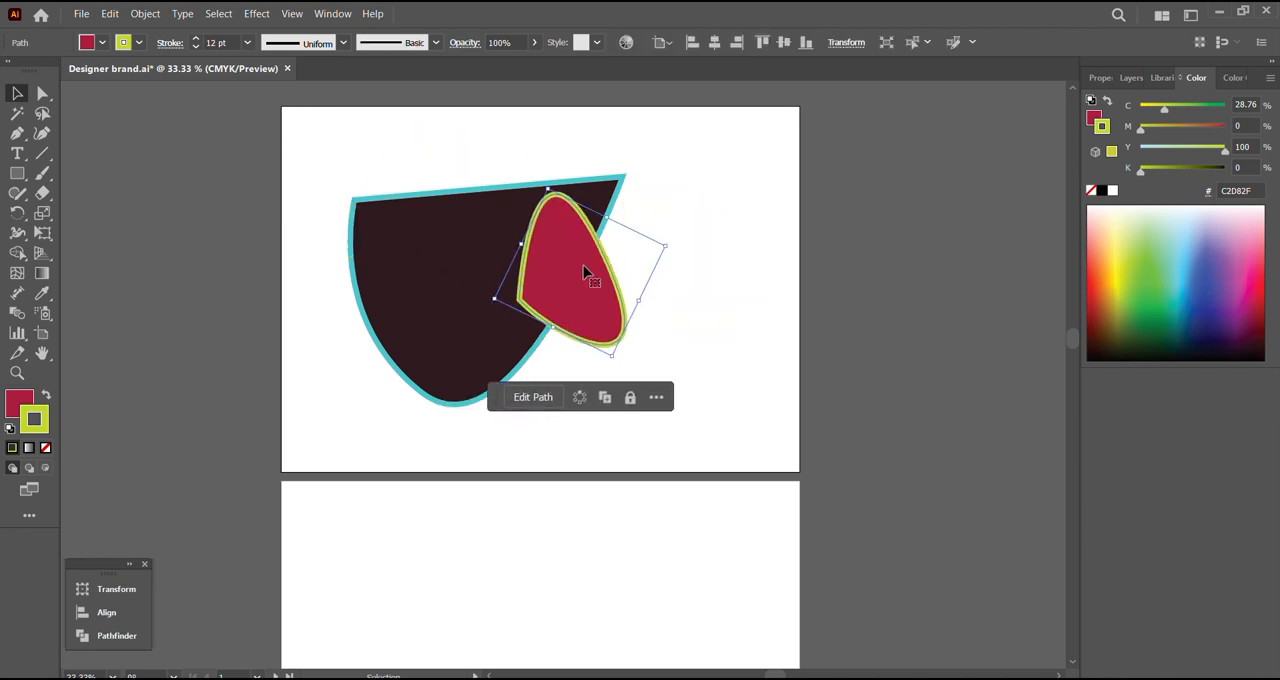
pyautogui.click(1180, 256)
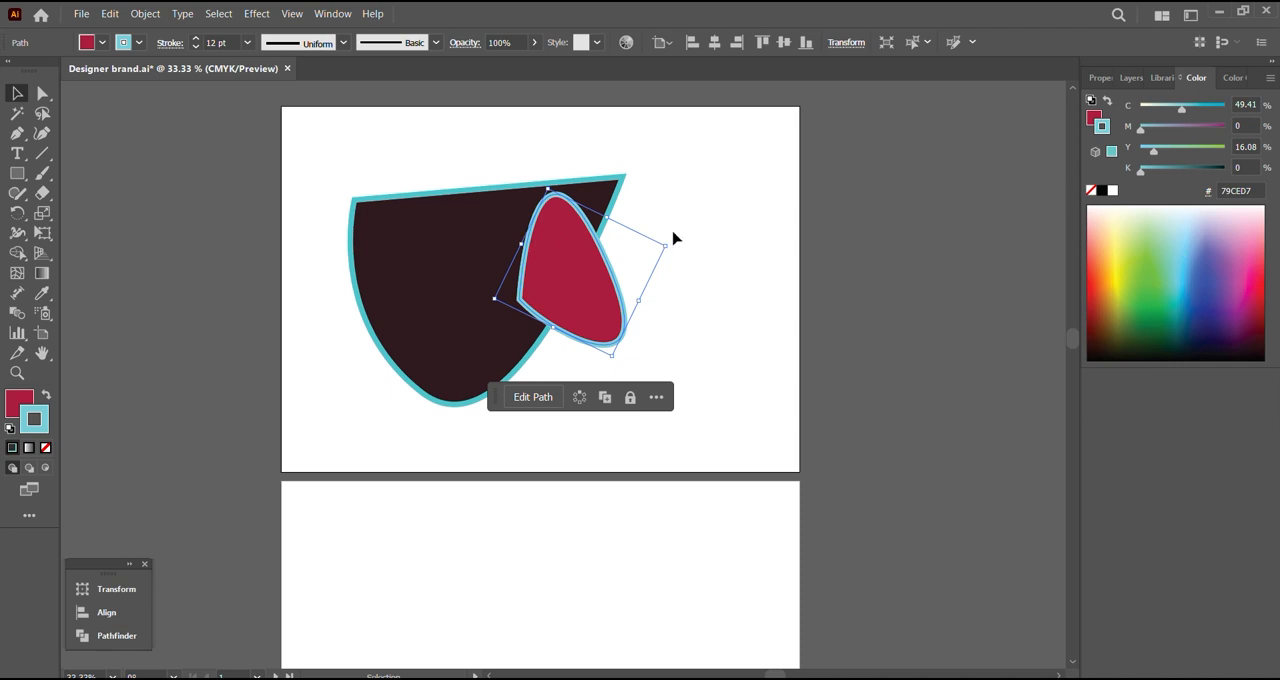
pyautogui.click(1221, 277)
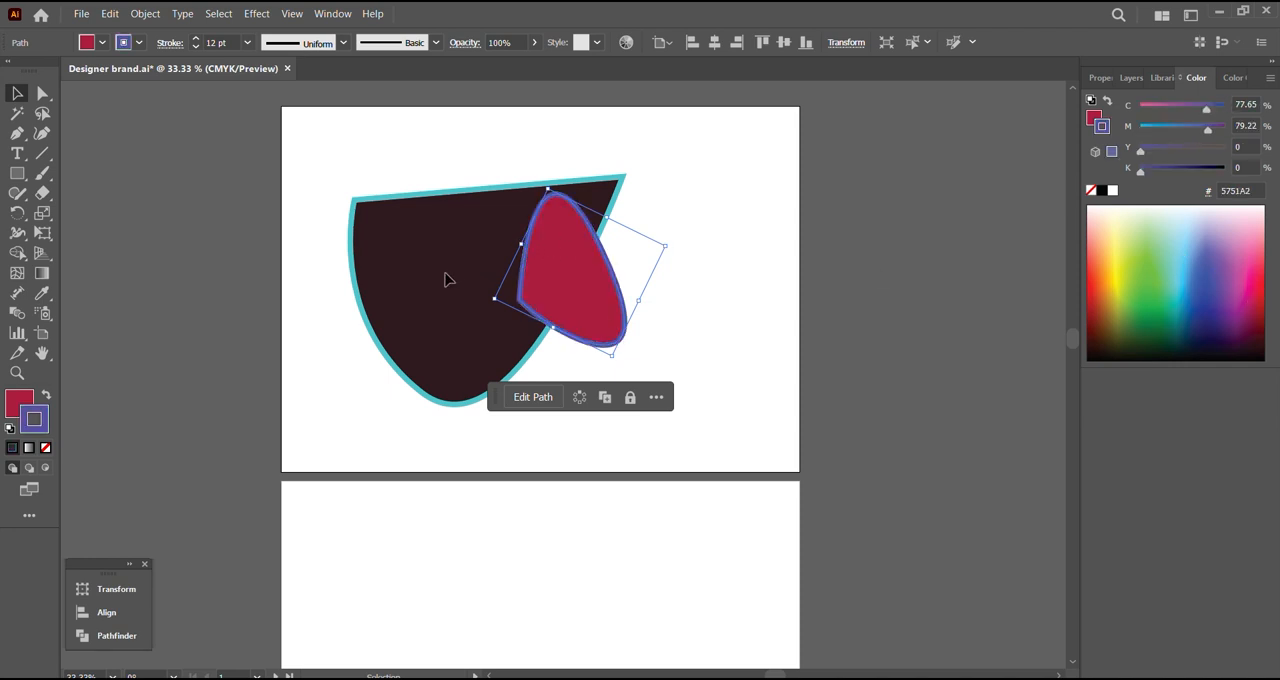
pyautogui.hotkey('ctrl', 'shift', 'a')
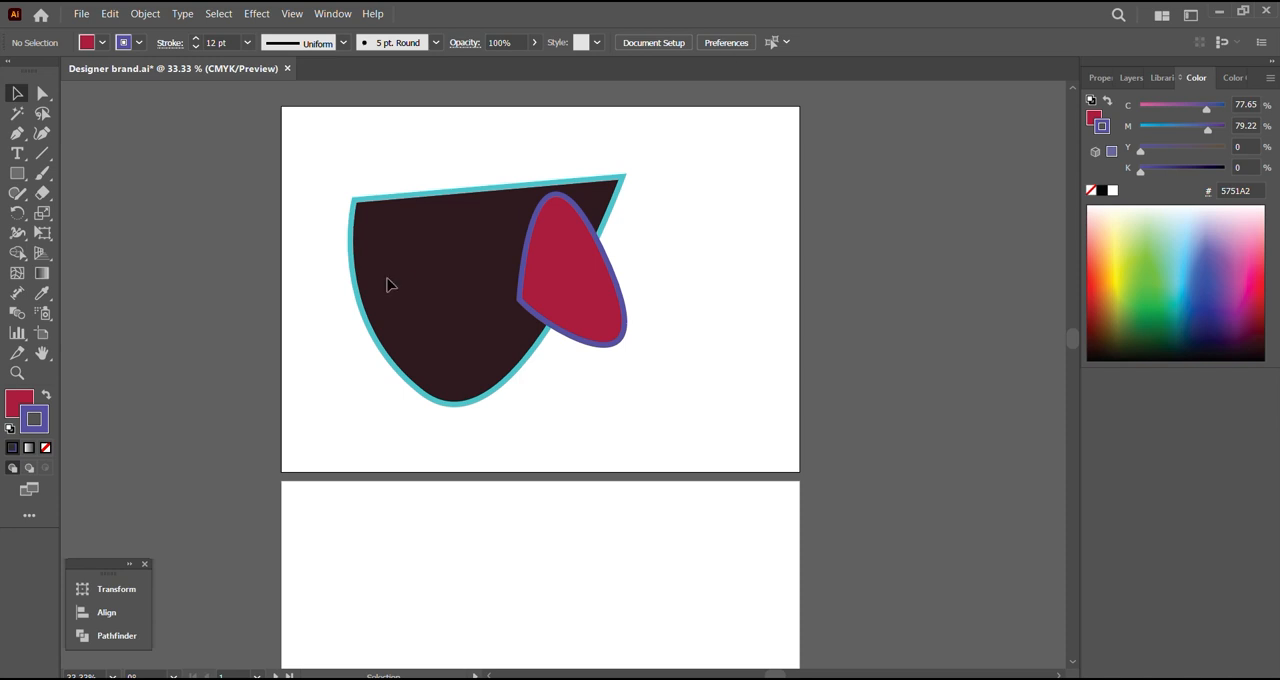
pyautogui.moveTo(601, 318); pyautogui.dragTo(604, 340)
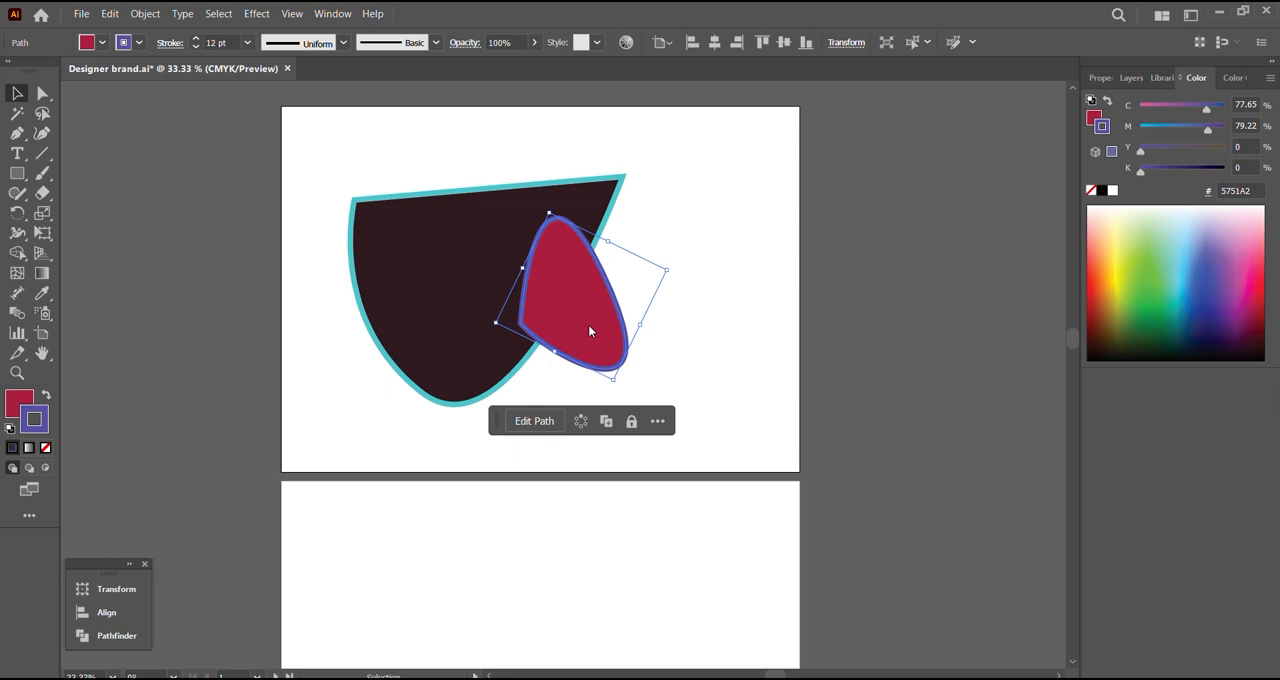
# Step: Lock the red shape as well and try to select it
pyautogui.rightClick(589, 331)
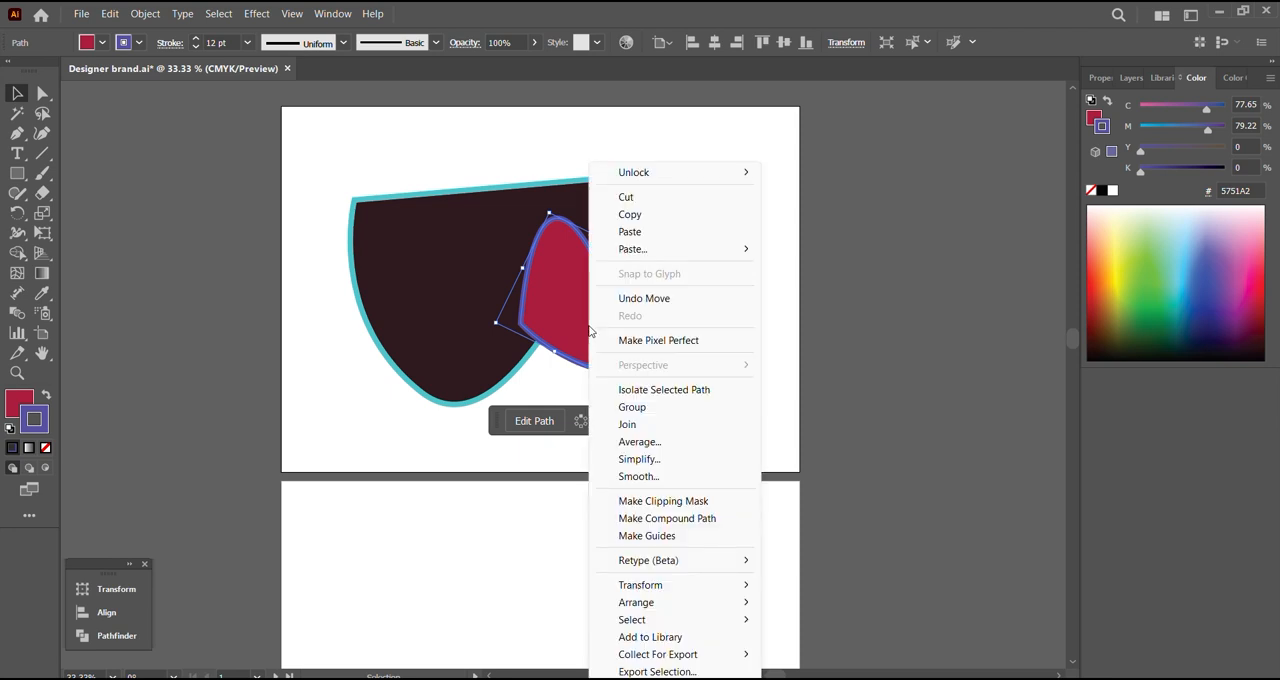
pyautogui.click(146, 13)
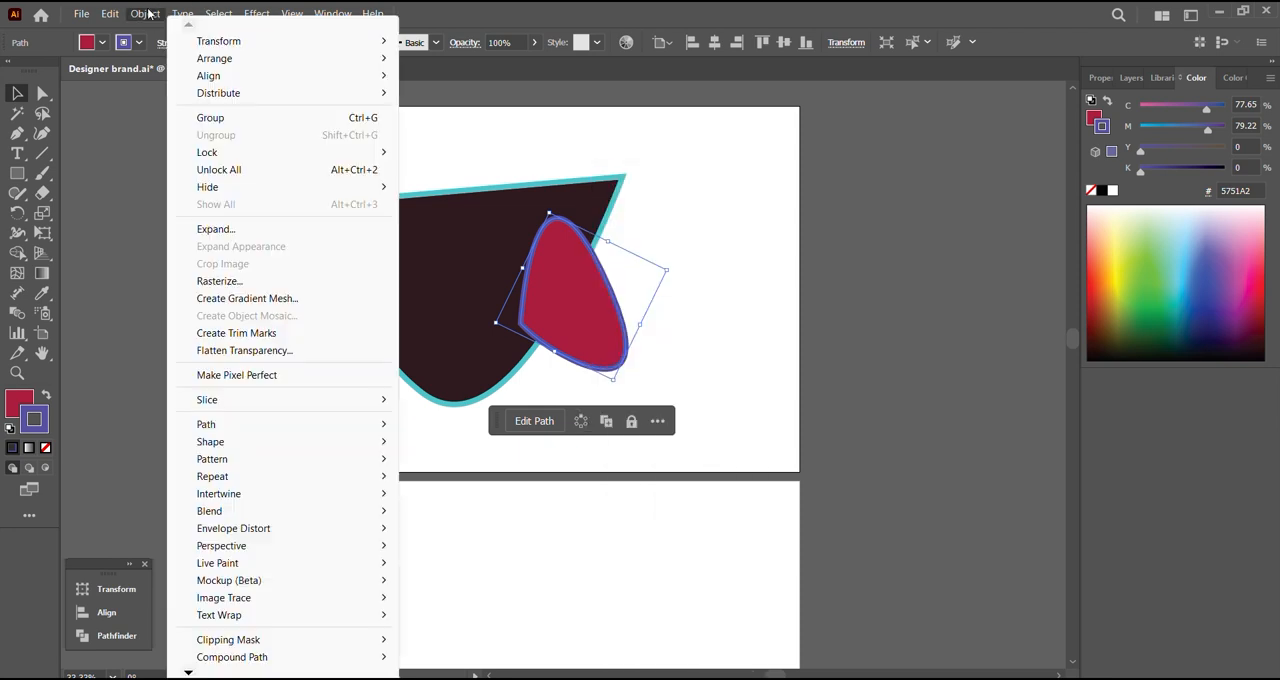
pyautogui.moveTo(271, 152)
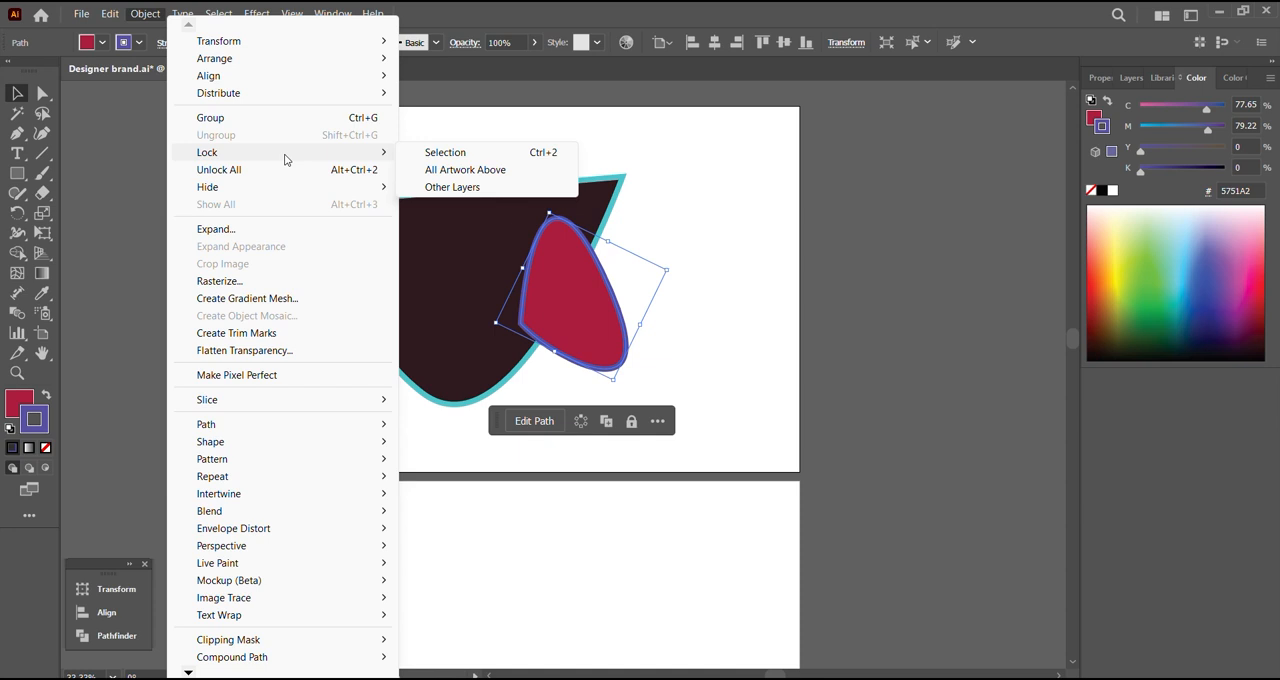
pyautogui.click(518, 152)
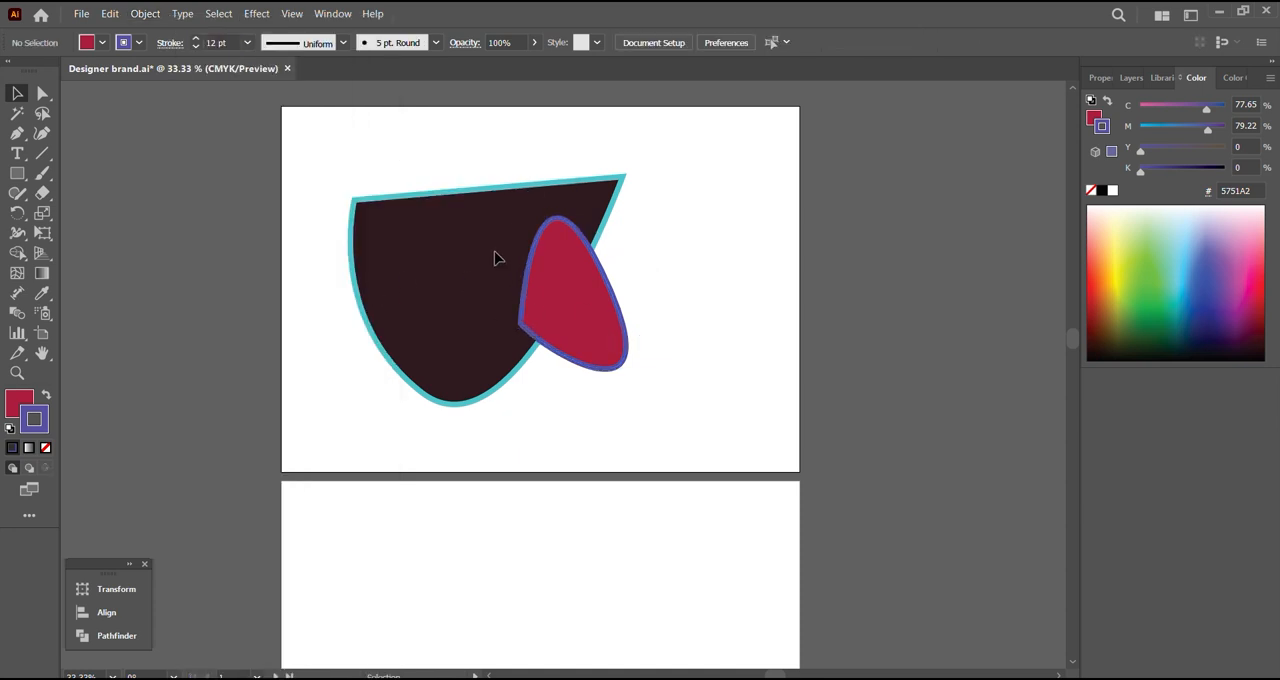
pyautogui.click(150, 14)
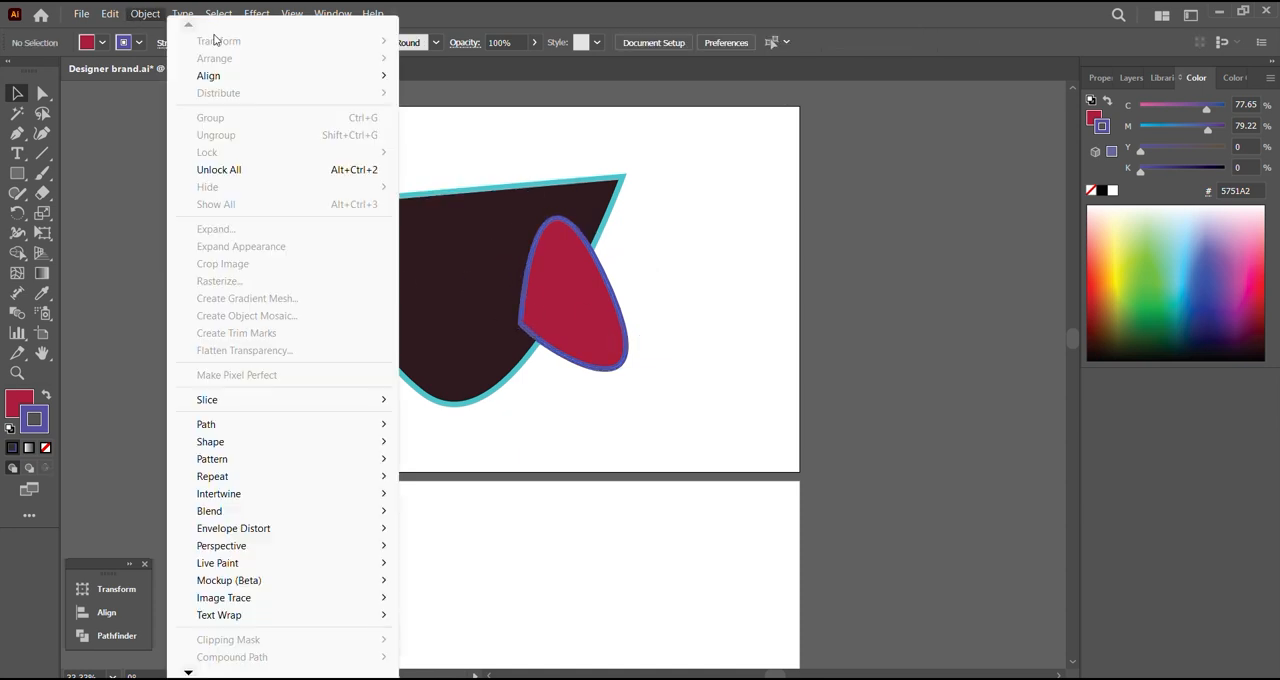
pyautogui.click(608, 337)
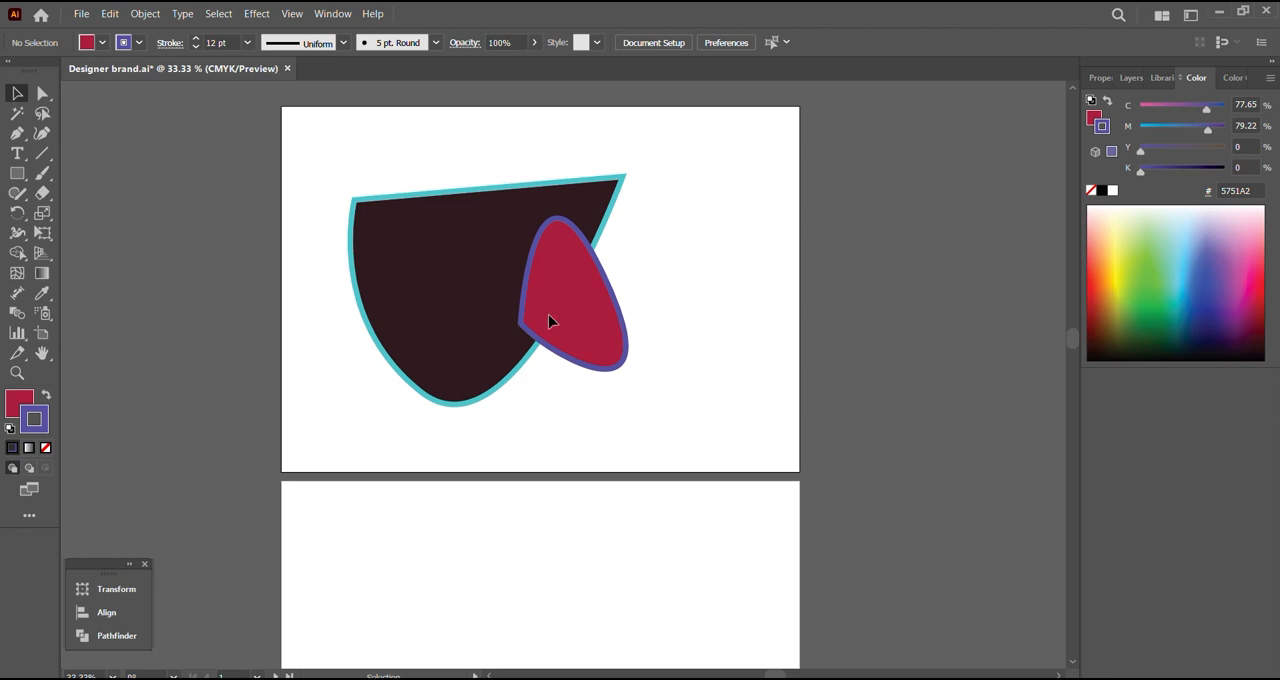
# Step: Unlock all objects and select the red and dark shapes in turn to test them
pyautogui.click(145, 14)
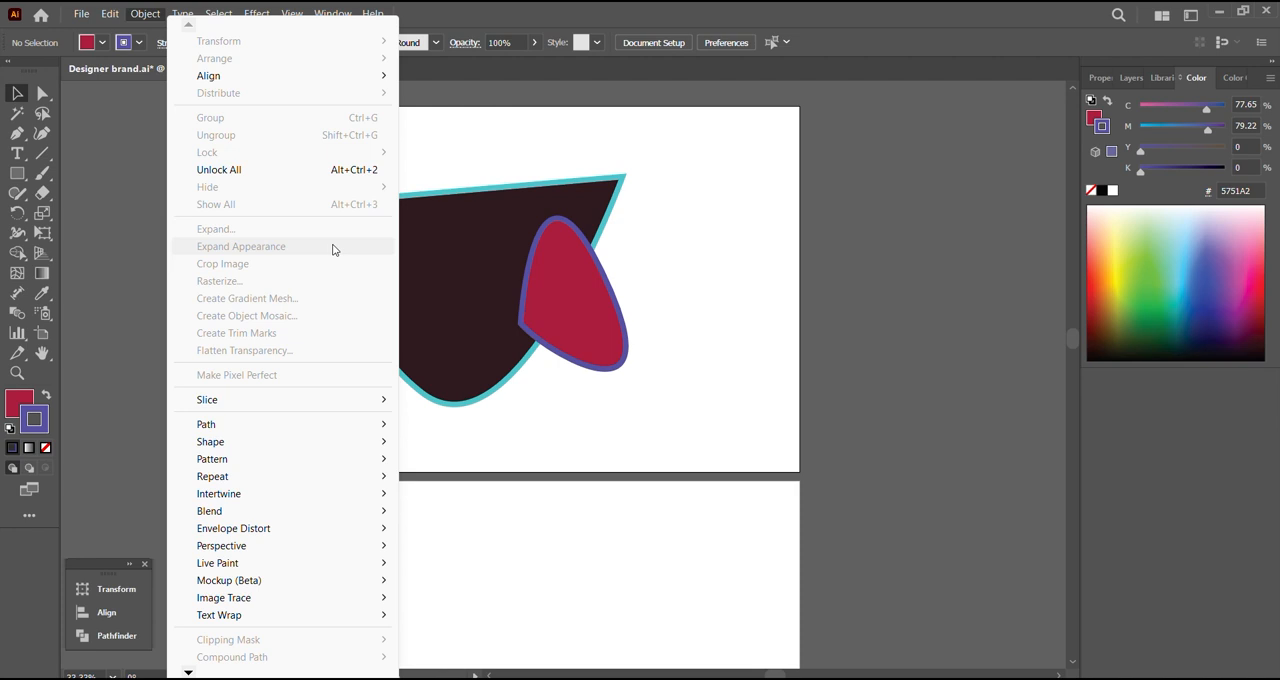
pyautogui.click(320, 170)
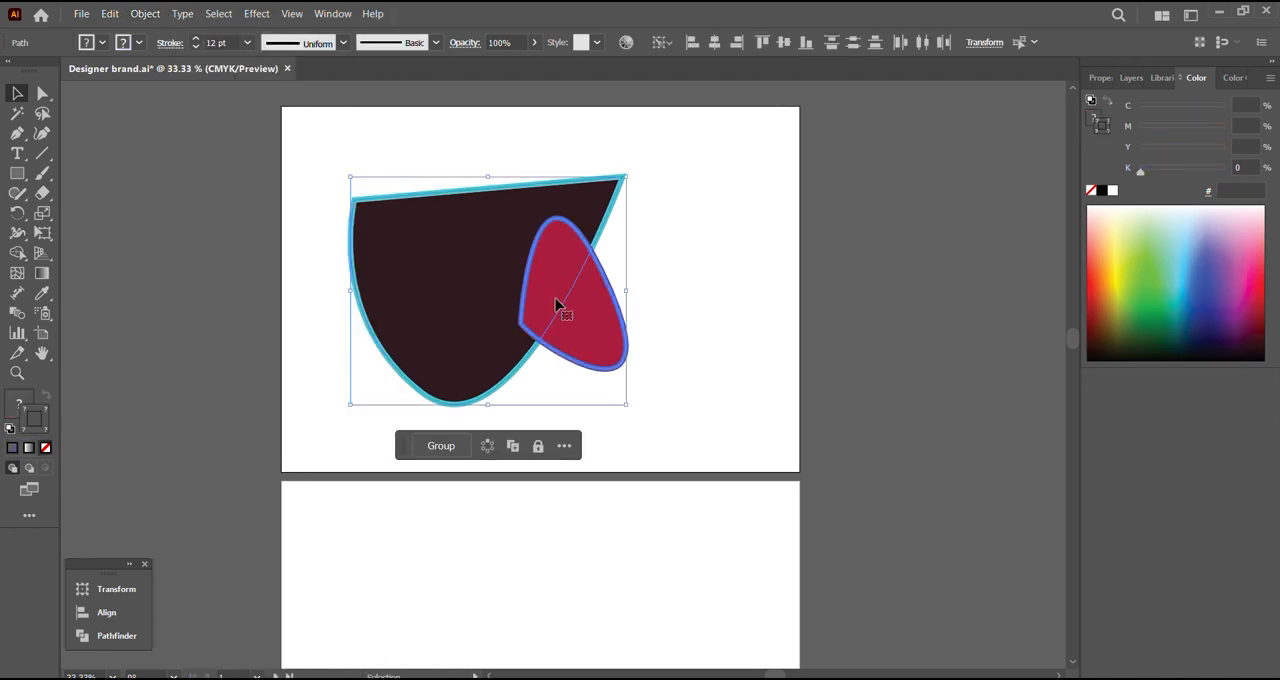
pyautogui.click(782, 326)
pyautogui.click(591, 344)
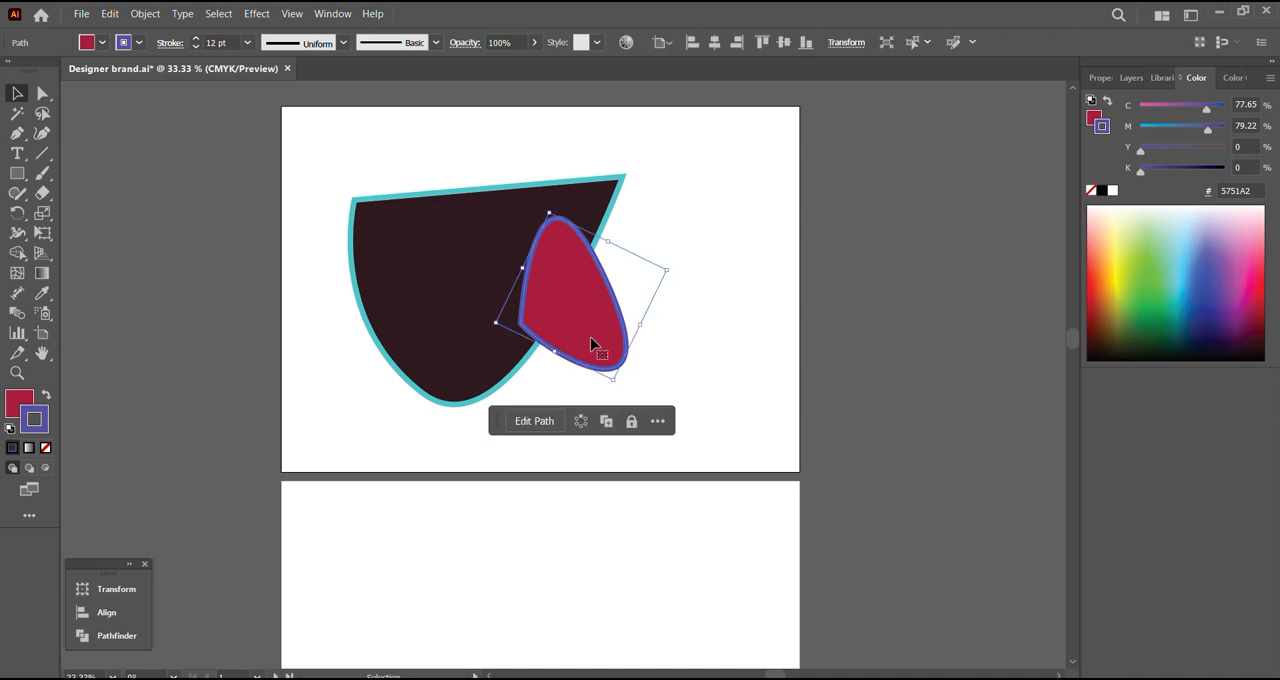
pyautogui.click(437, 318)
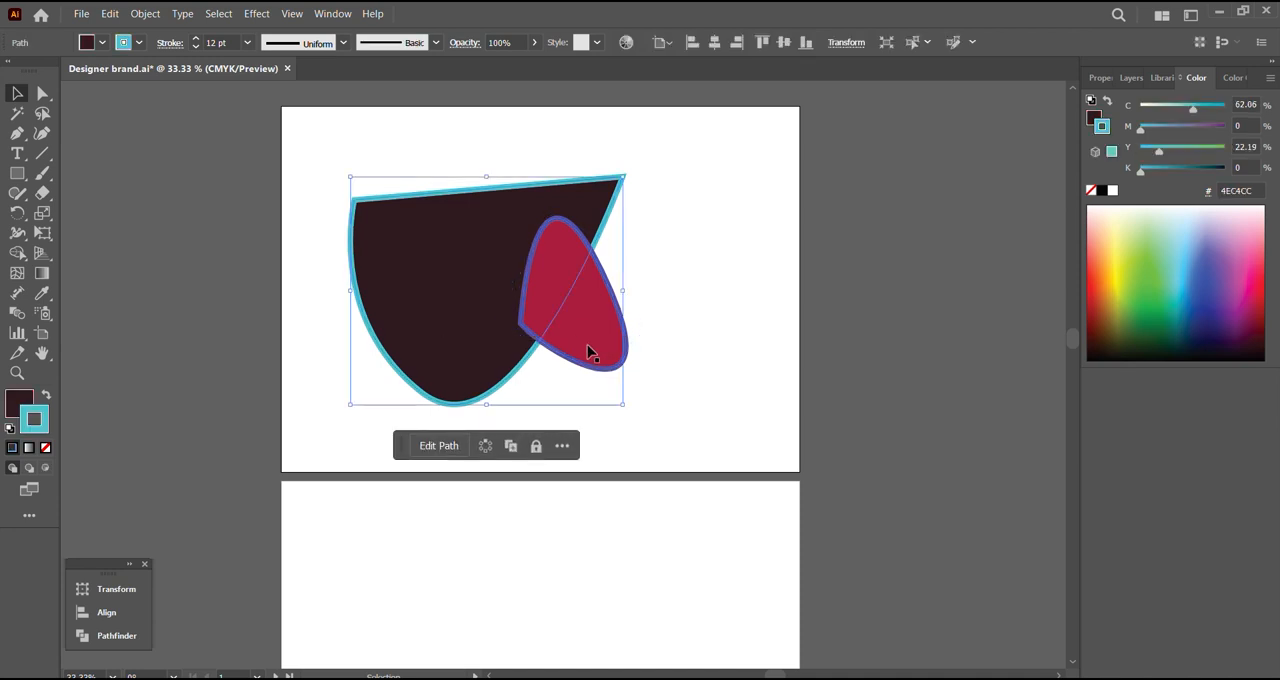
pyautogui.click(589, 350)
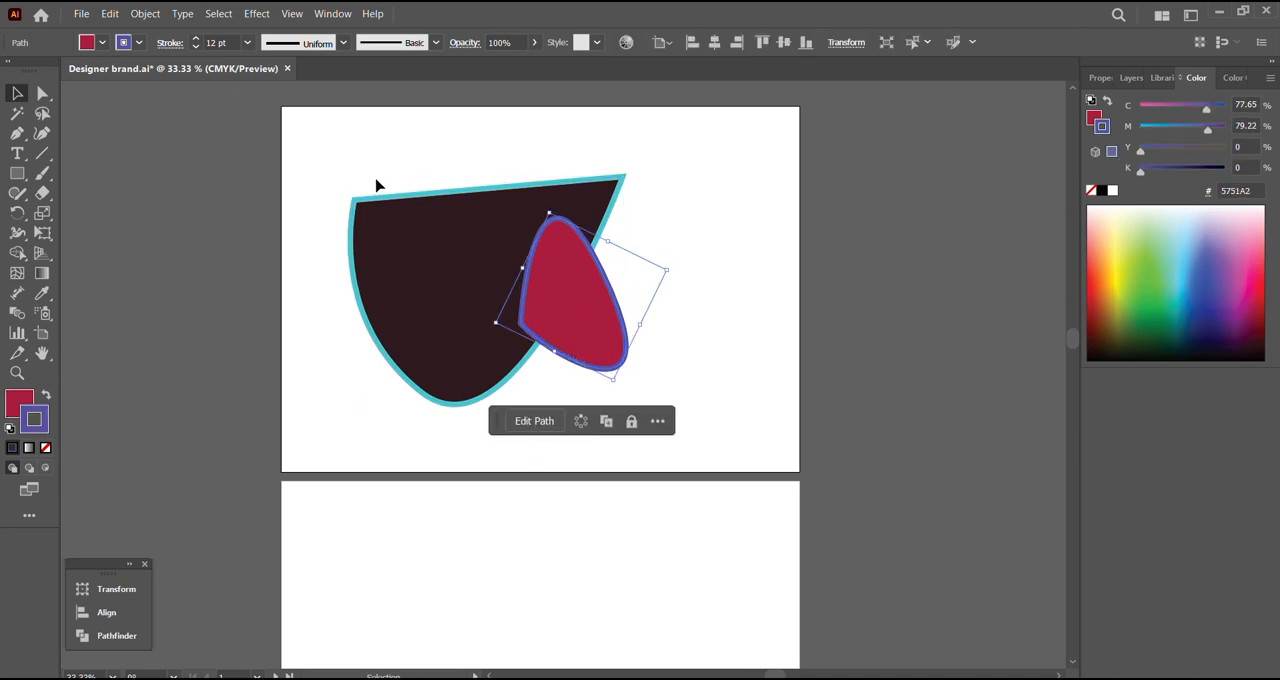
# Step: Hide the dark shape and show all hidden objects again
pyautogui.click(390, 265)
pyautogui.click(150, 13)
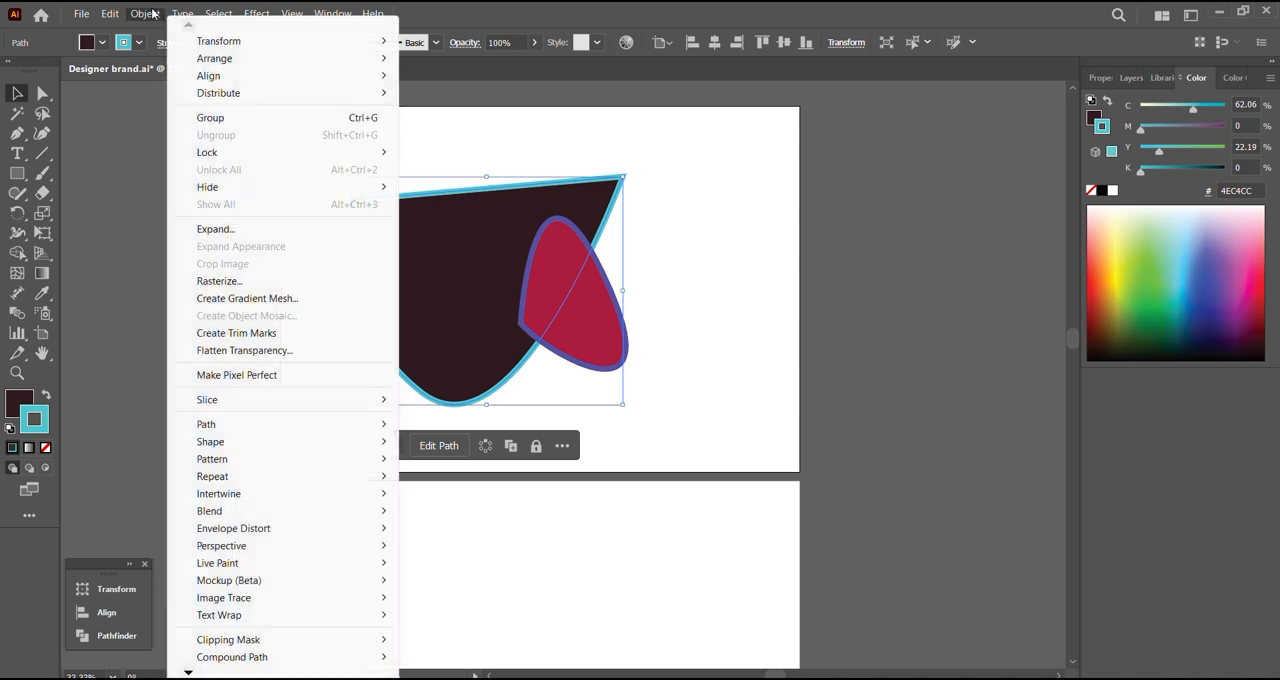
pyautogui.moveTo(314, 190)
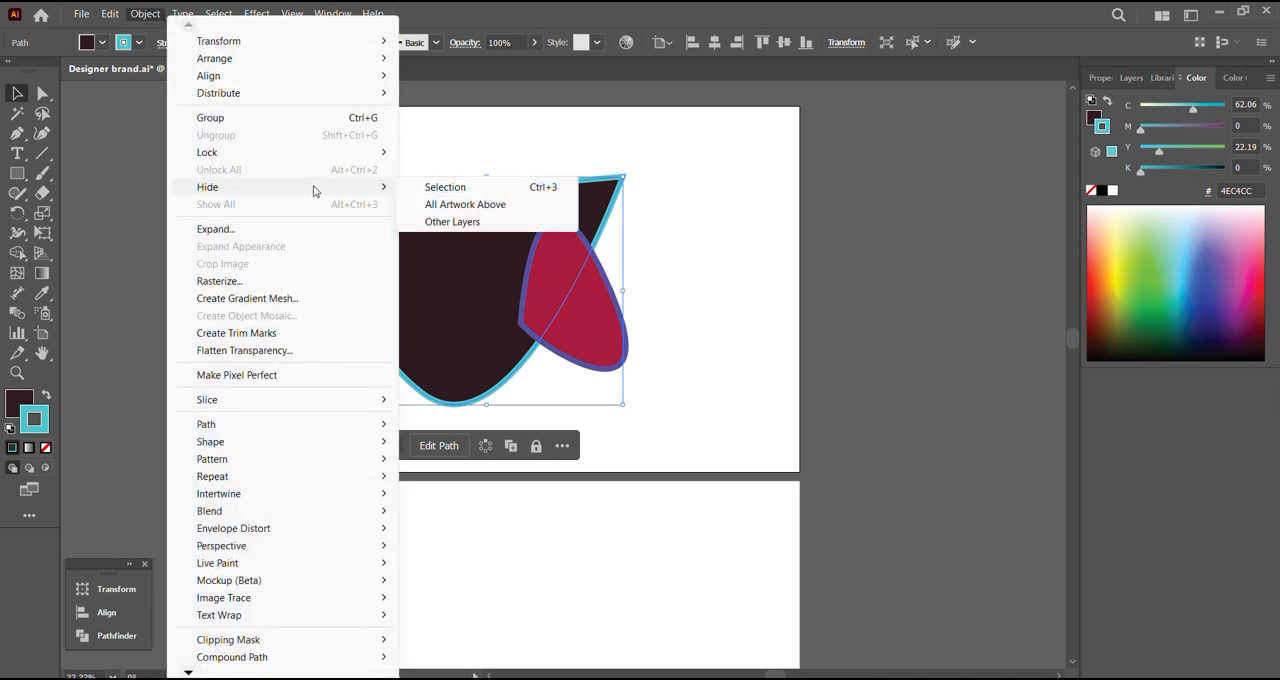
pyautogui.click(456, 195)
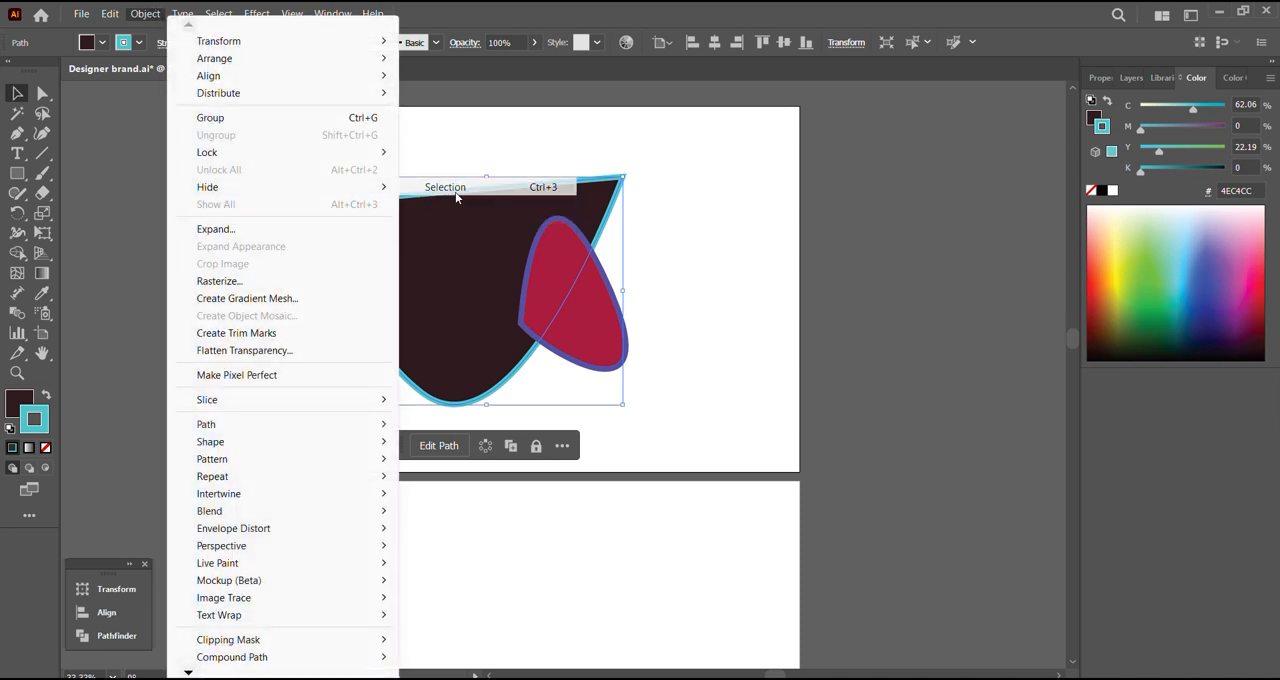
pyautogui.click(144, 15)
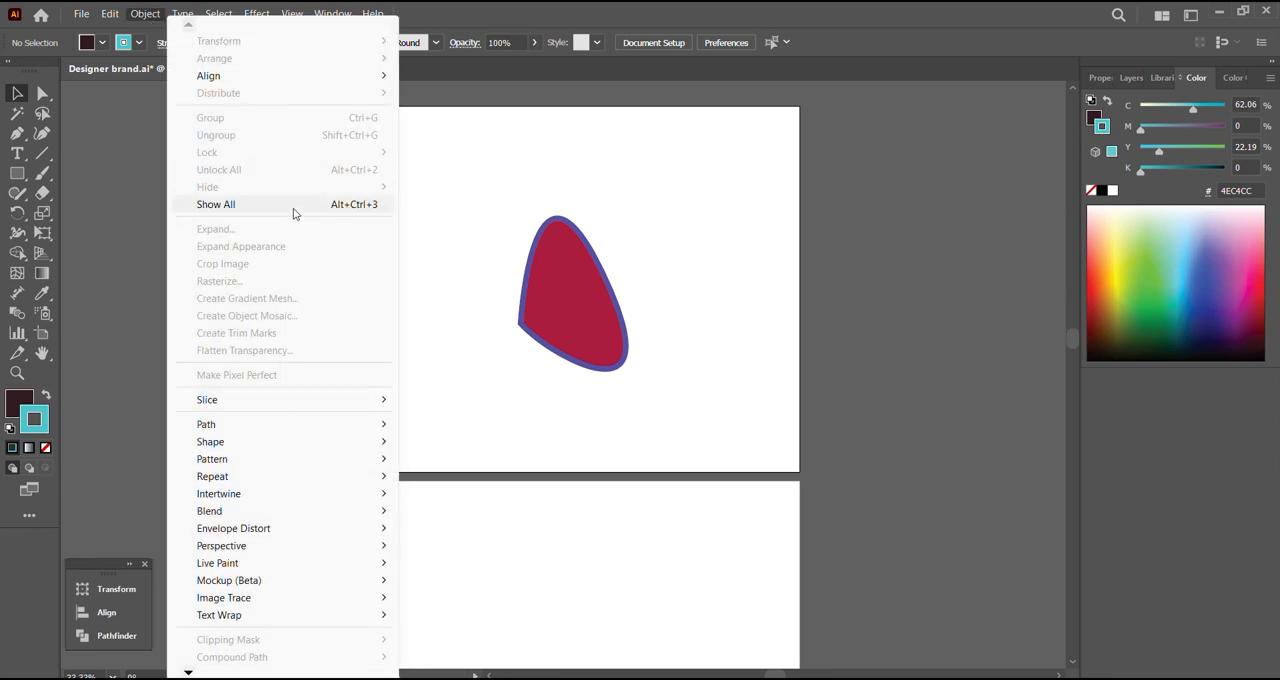
pyautogui.click(296, 206)
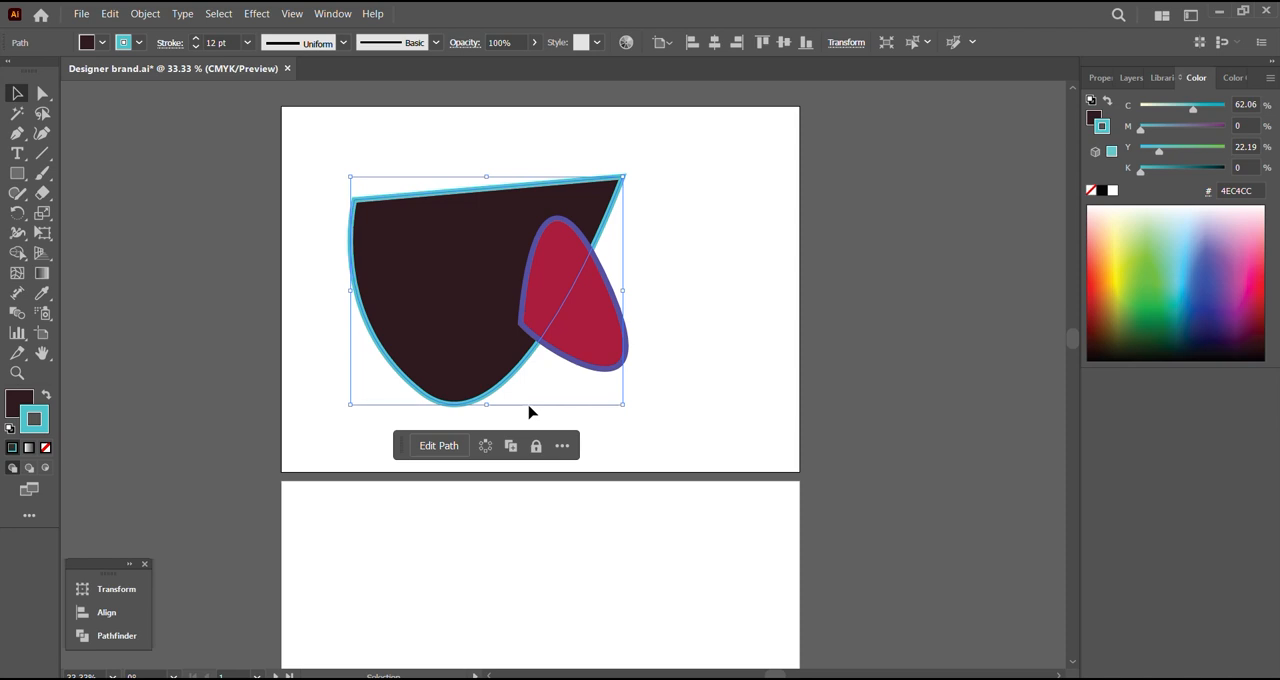
# Step: Start a gradient mesh on the dark shape with 5 rows and 6 columns
pyautogui.click(145, 16)
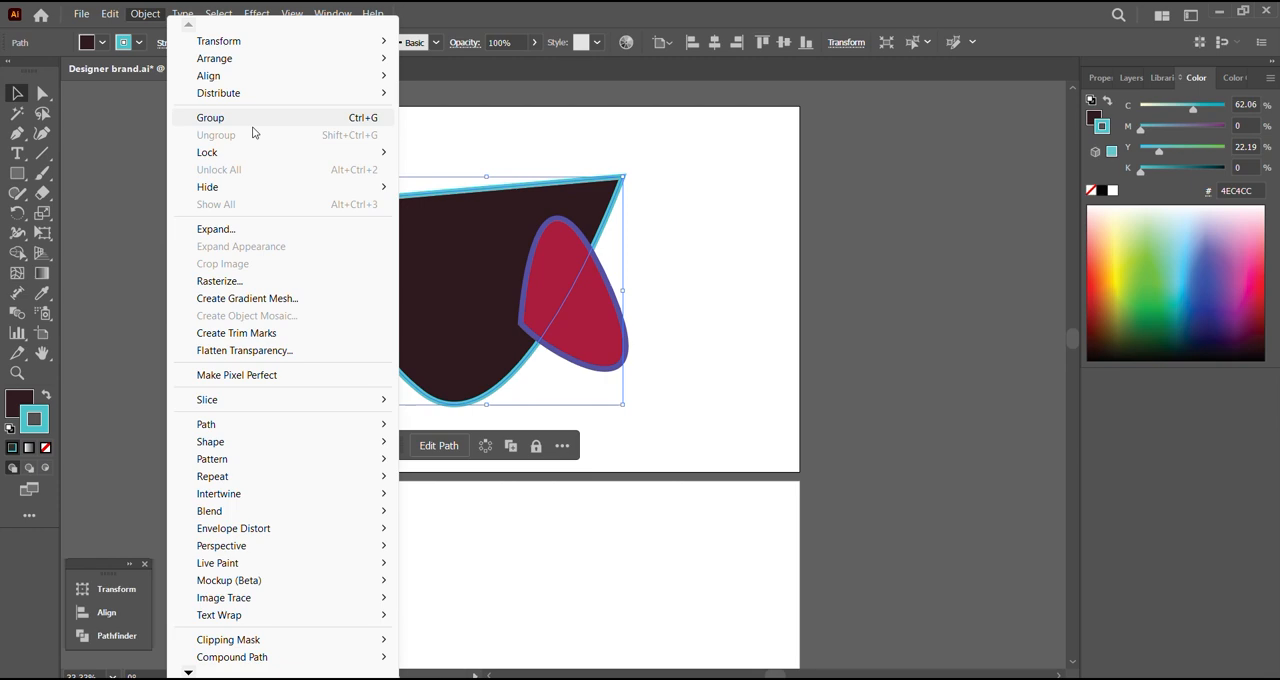
pyautogui.click(253, 128)
pyautogui.click(150, 15)
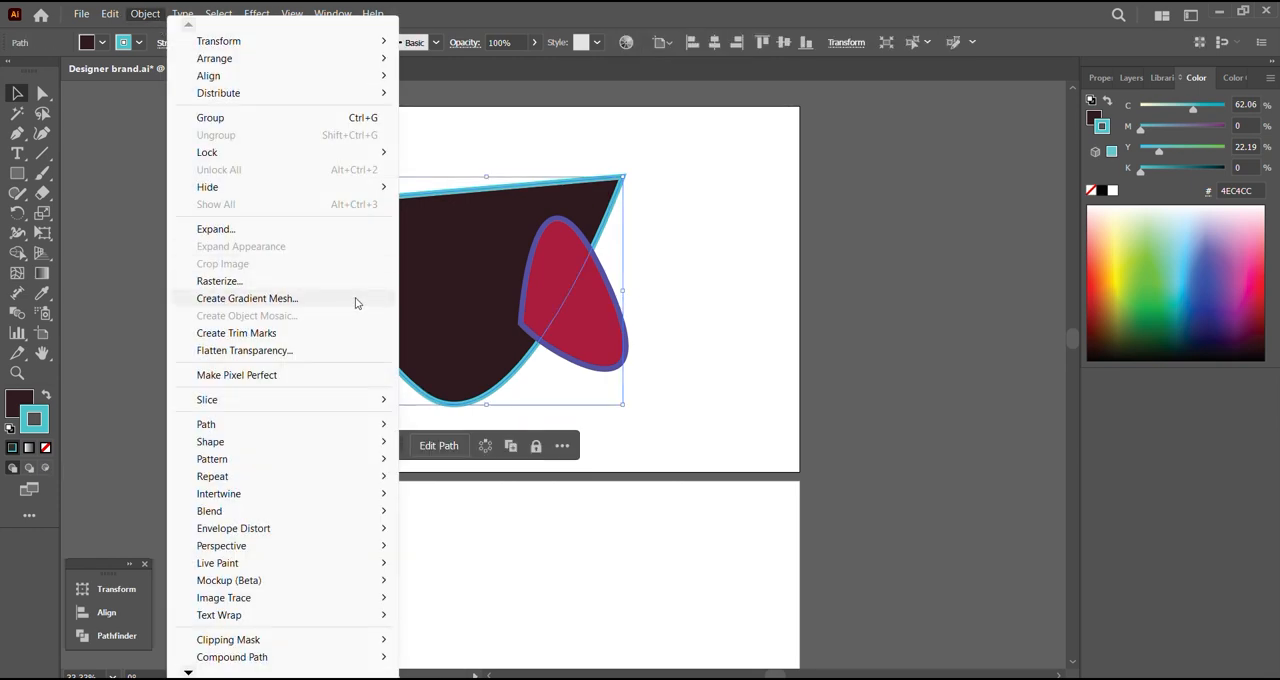
pyautogui.click(356, 303)
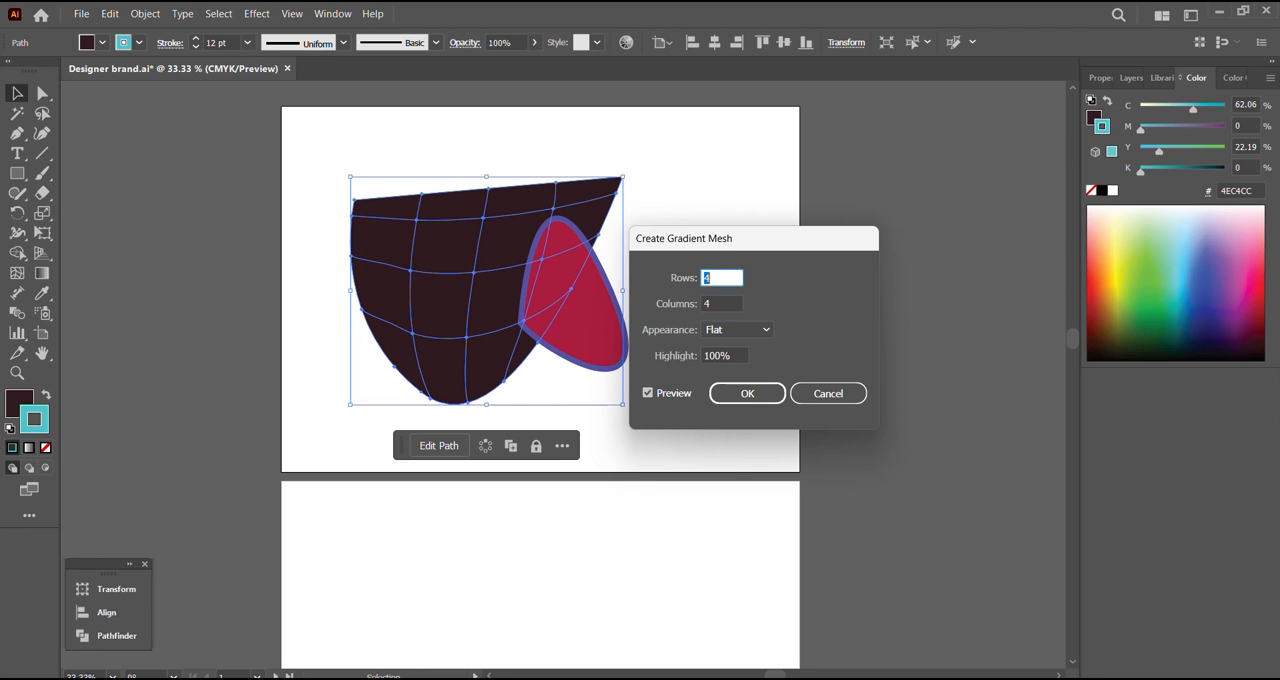
pyautogui.write('5')
pyautogui.press('Tab')
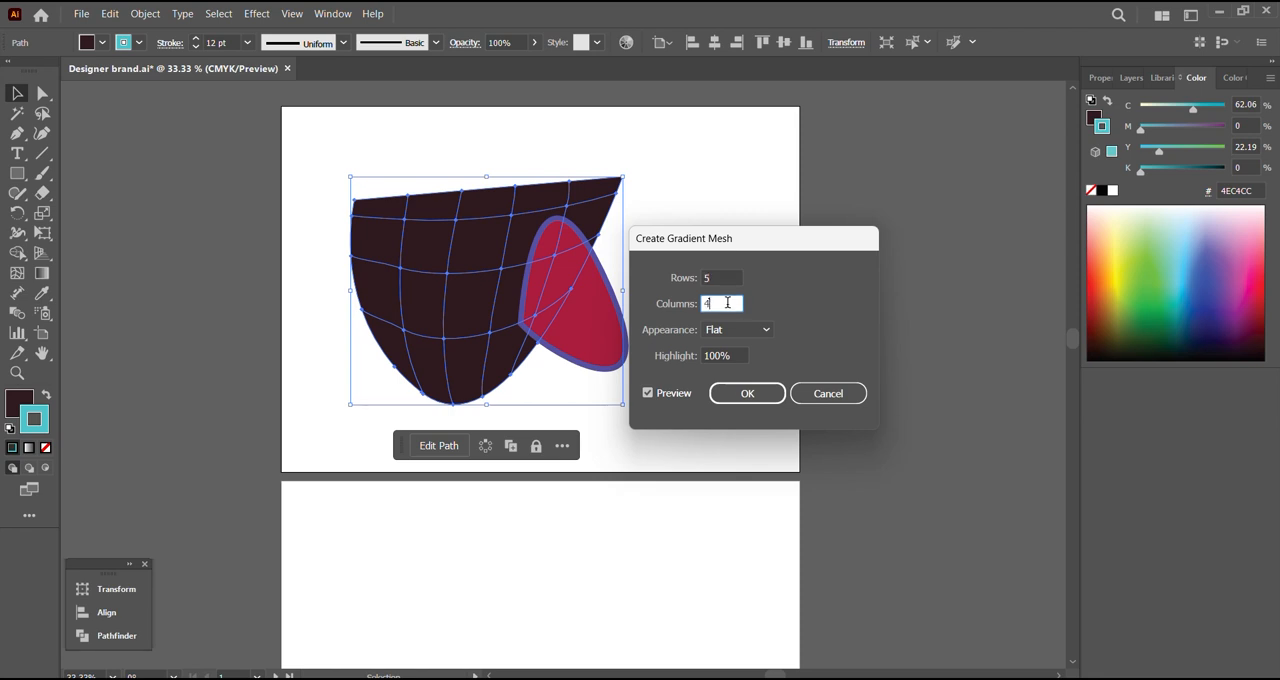
pyautogui.write('6')
# Step: Preview the To Center, To Edge and Flat appearances on the dark shape's mesh in turn
pyautogui.click(764, 337)
pyautogui.click(771, 367)
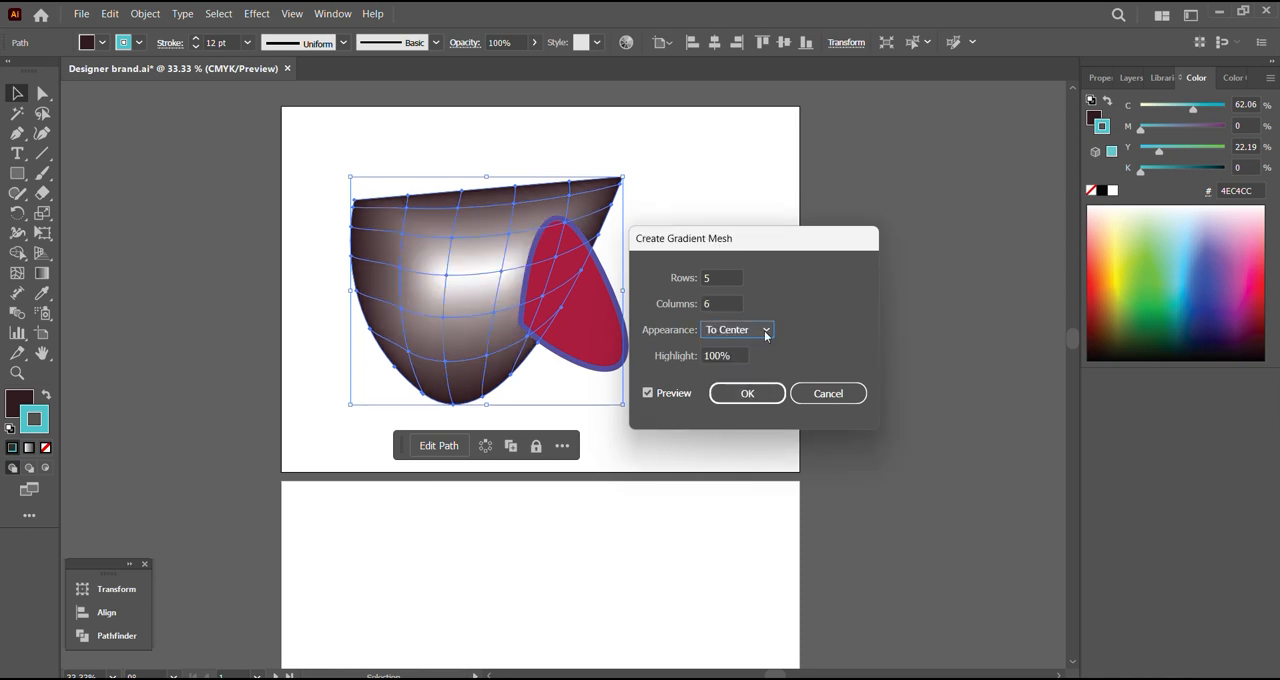
pyautogui.click(766, 336)
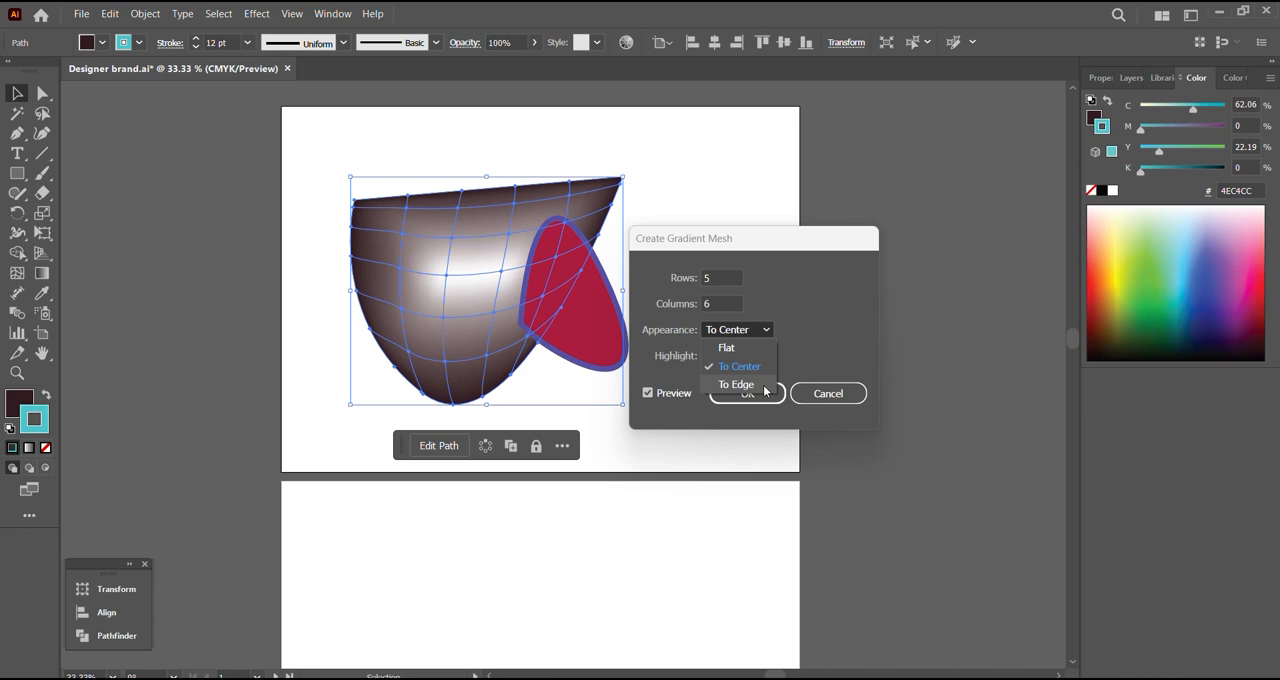
pyautogui.click(740, 385)
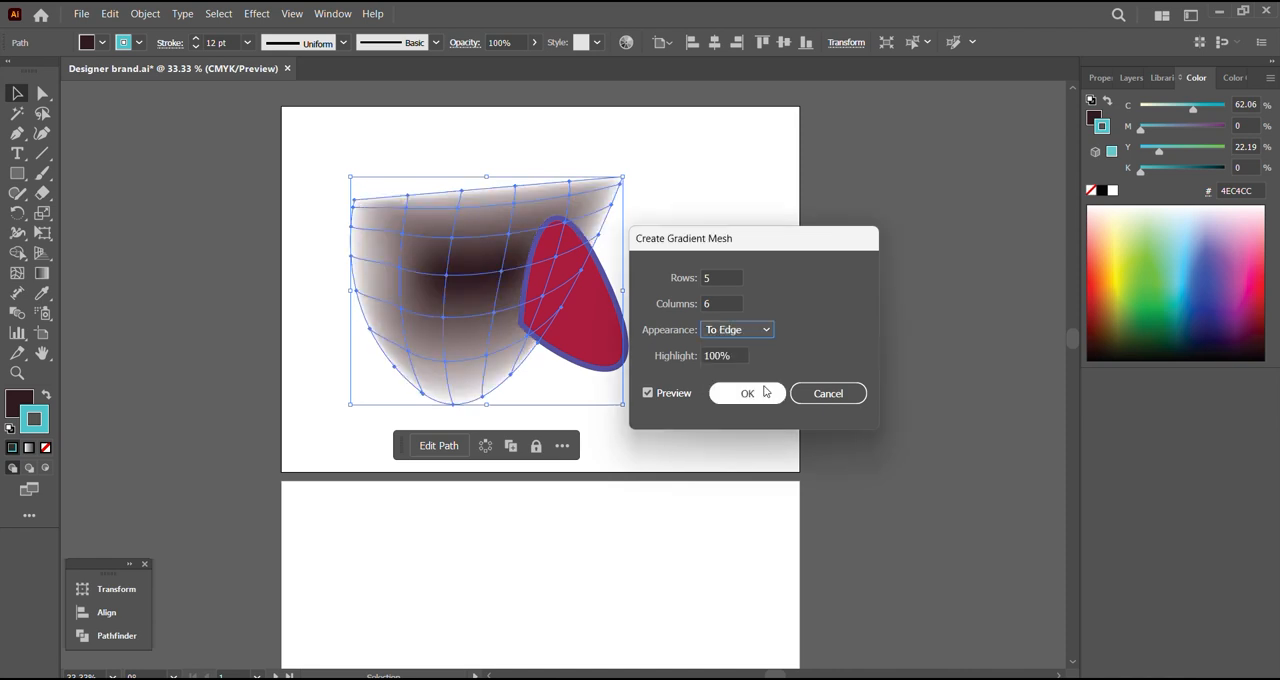
pyautogui.click(759, 328)
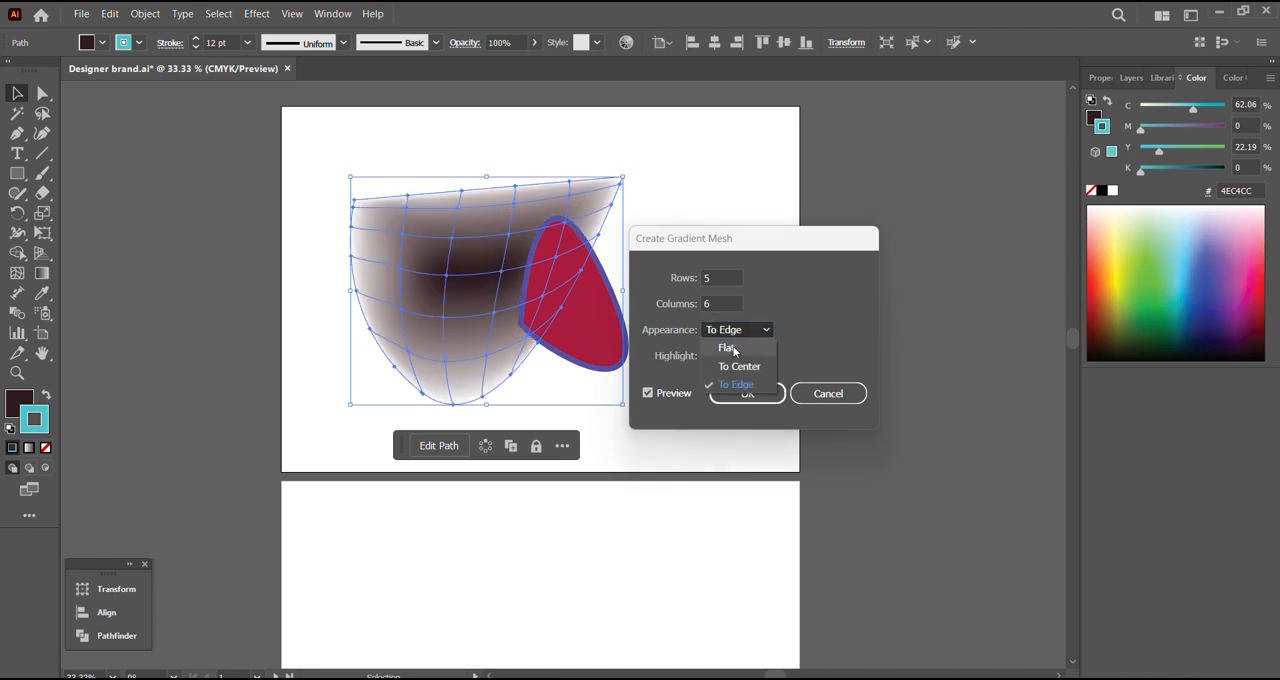
pyautogui.click(727, 348)
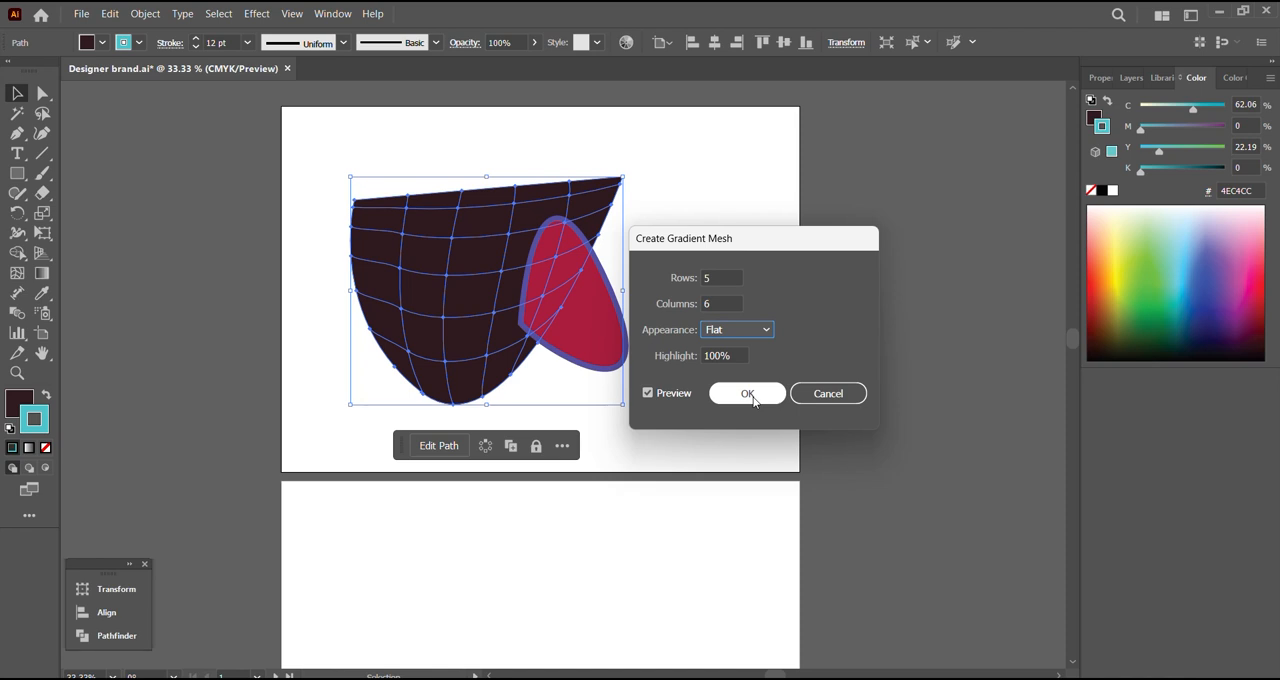
# Step: Set the mesh appearance to To Center with a 50% highlight and create the gradient mesh
pyautogui.click(752, 330)
pyautogui.click(764, 367)
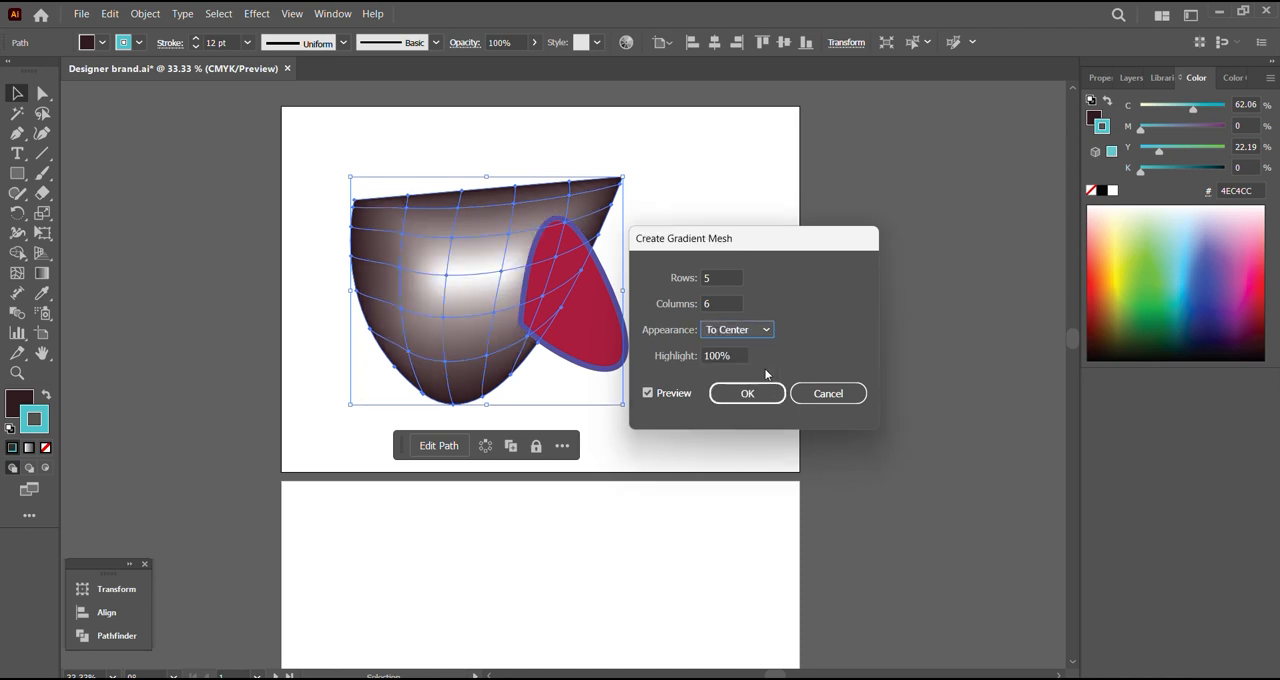
pyautogui.click(725, 356)
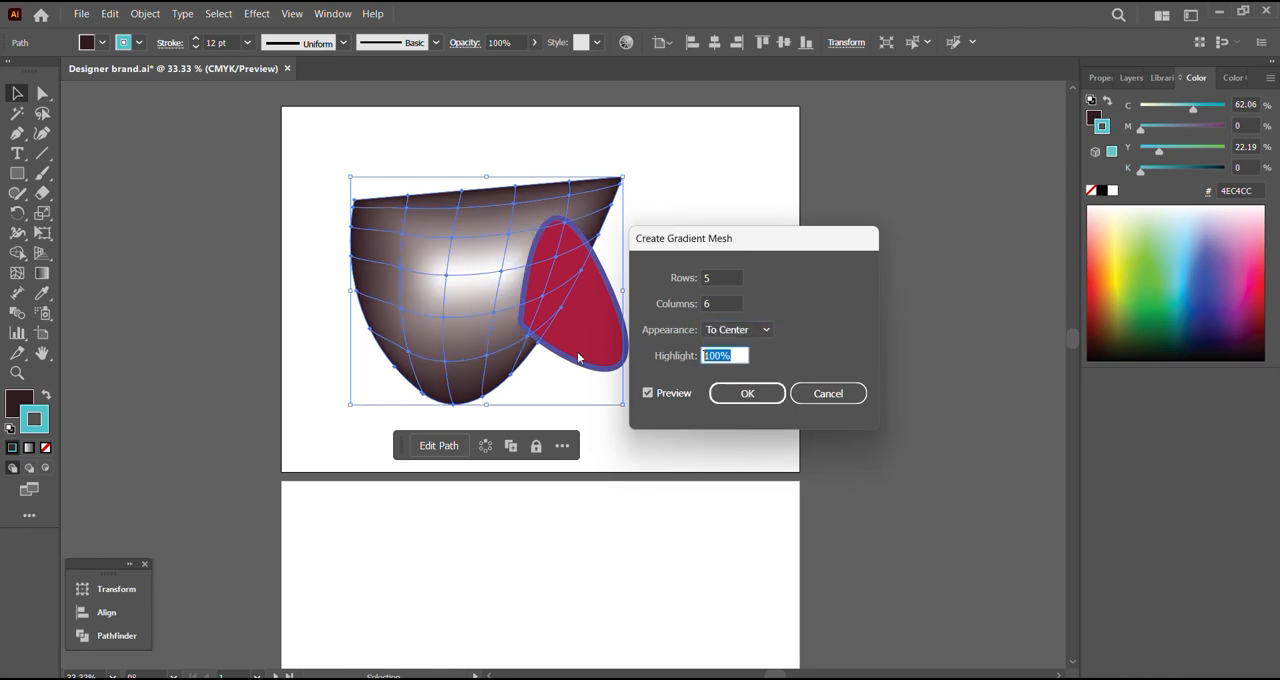
pyautogui.write('50')
pyautogui.press('Return')
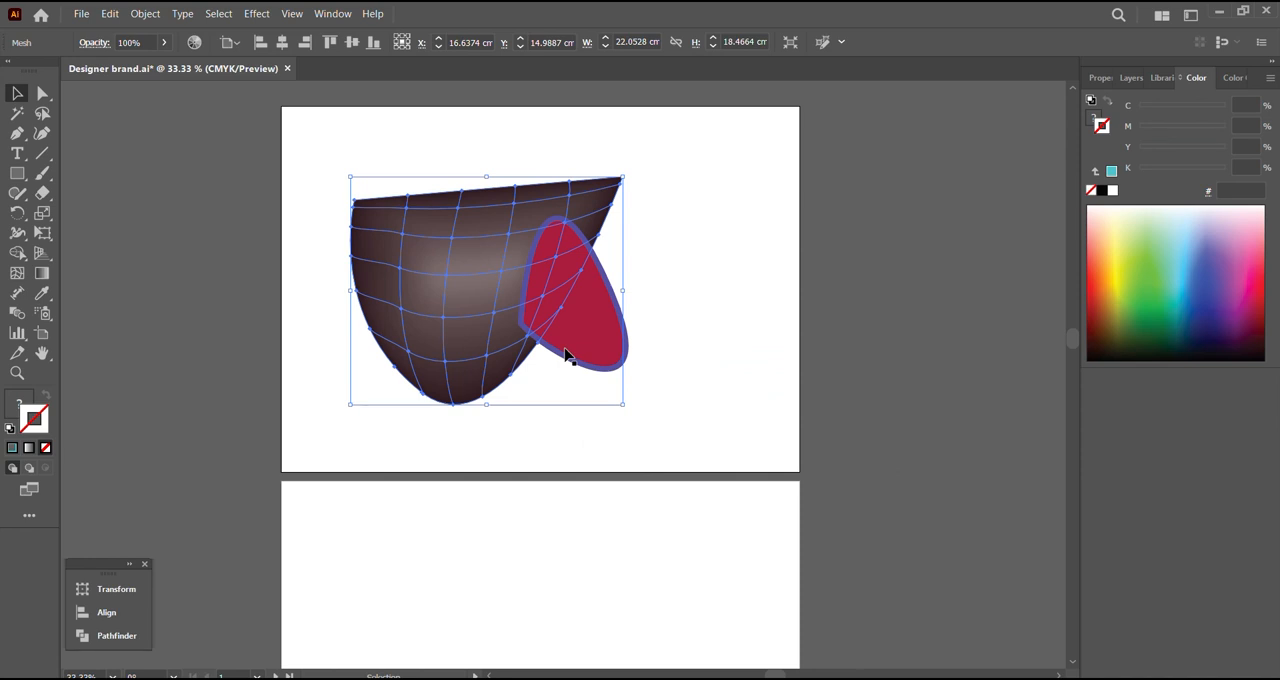
# Step: Move the gradient mesh toward the artboard's upper left, and nudge it slightly down and right with the Direct Selection tool
pyautogui.moveTo(503, 272); pyautogui.dragTo(483, 230)
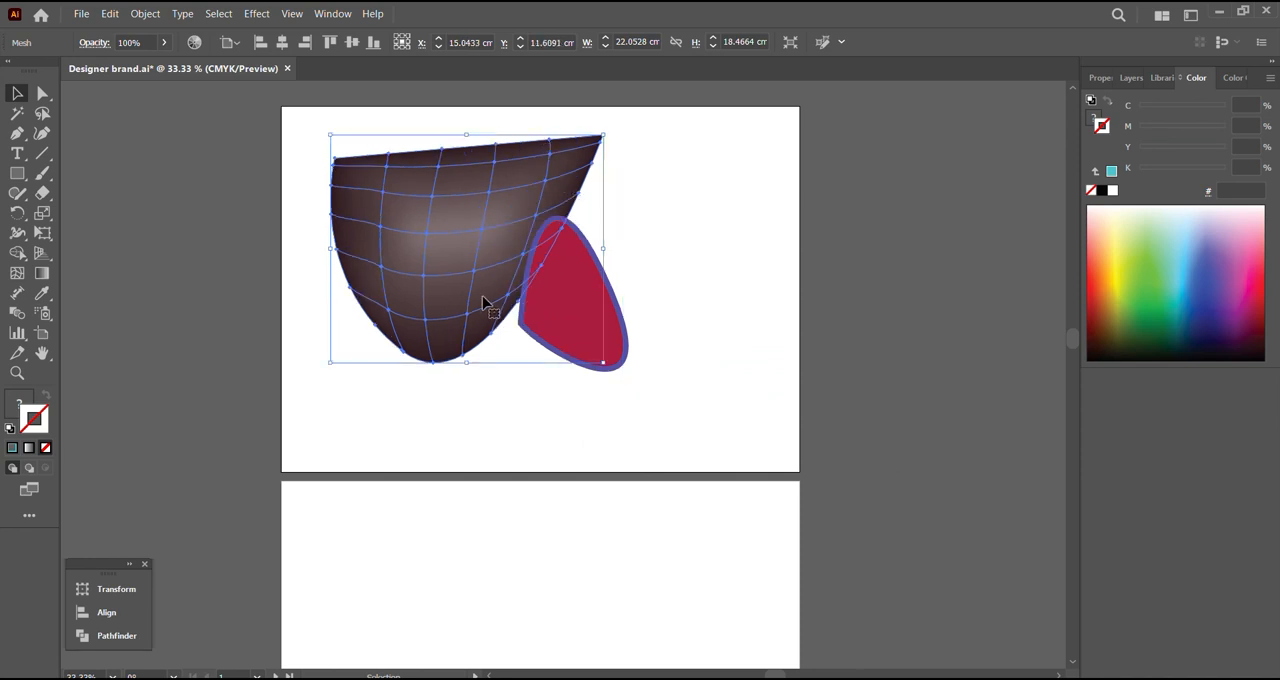
pyautogui.click(43, 93)
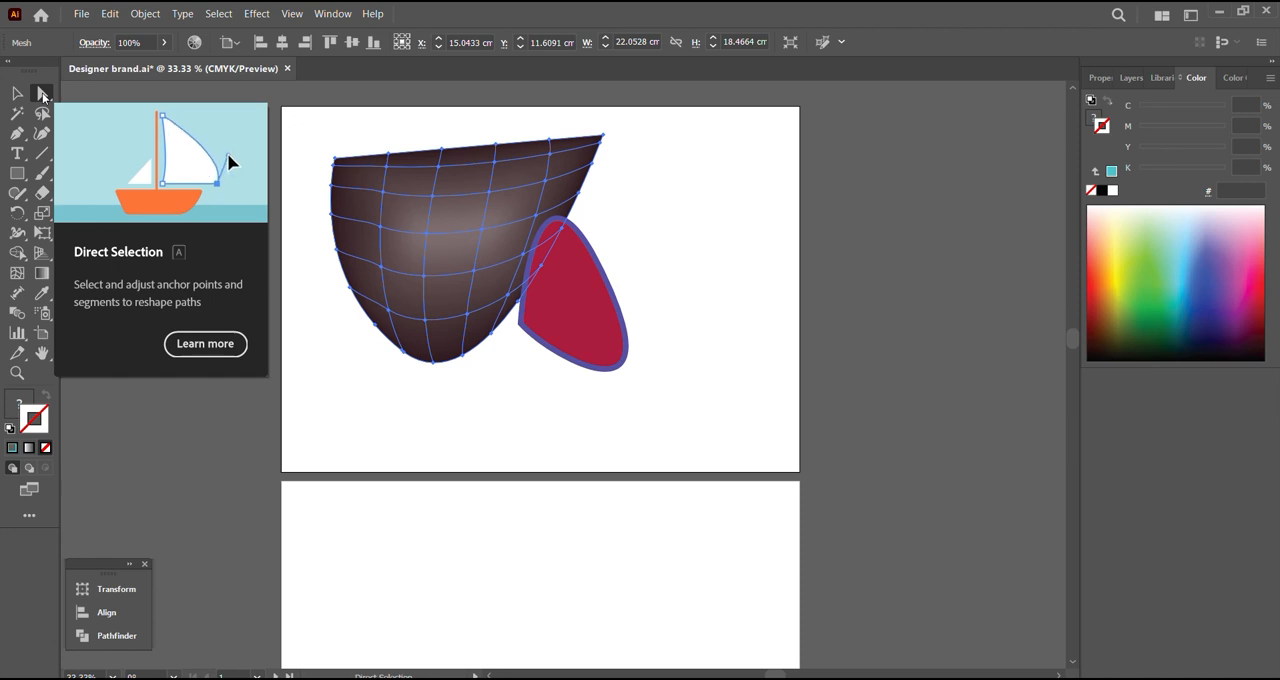
pyautogui.click(42, 94)
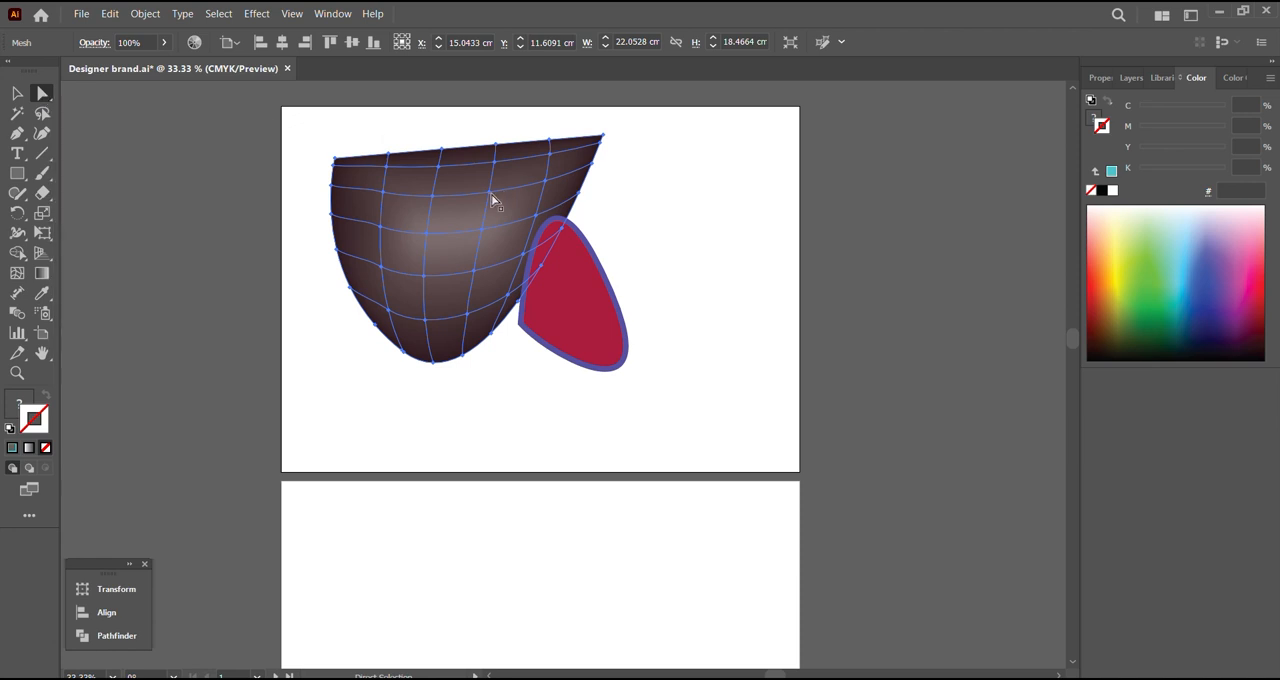
pyautogui.moveTo(490, 200); pyautogui.dragTo(497, 206)
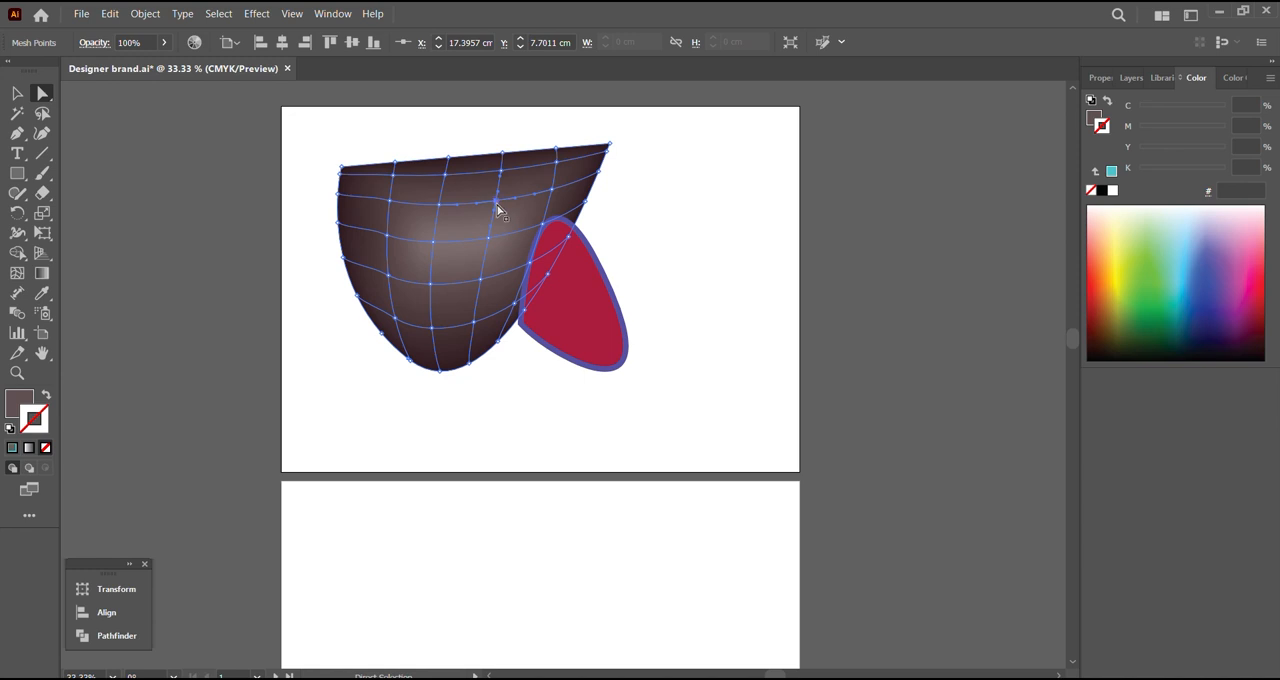
# Step: Reshape the mesh by moving three points of its third row: one right, one down to the lower edge, one left off the artboard
pyautogui.moveTo(498, 207)
pyautogui.mouseDown()
pyautogui.moveTo(511, 246)
pyautogui.moveTo(494, 289)
pyautogui.moveTo(458, 322)
pyautogui.moveTo(374, 246)
pyautogui.moveTo(497, 166)
pyautogui.moveTo(430, 144)
pyautogui.moveTo(424, 126)
pyautogui.moveTo(520, 126)
pyautogui.moveTo(500, 233)
pyautogui.moveTo(506, 206)
pyautogui.moveTo(560, 216)
pyautogui.mouseUp()
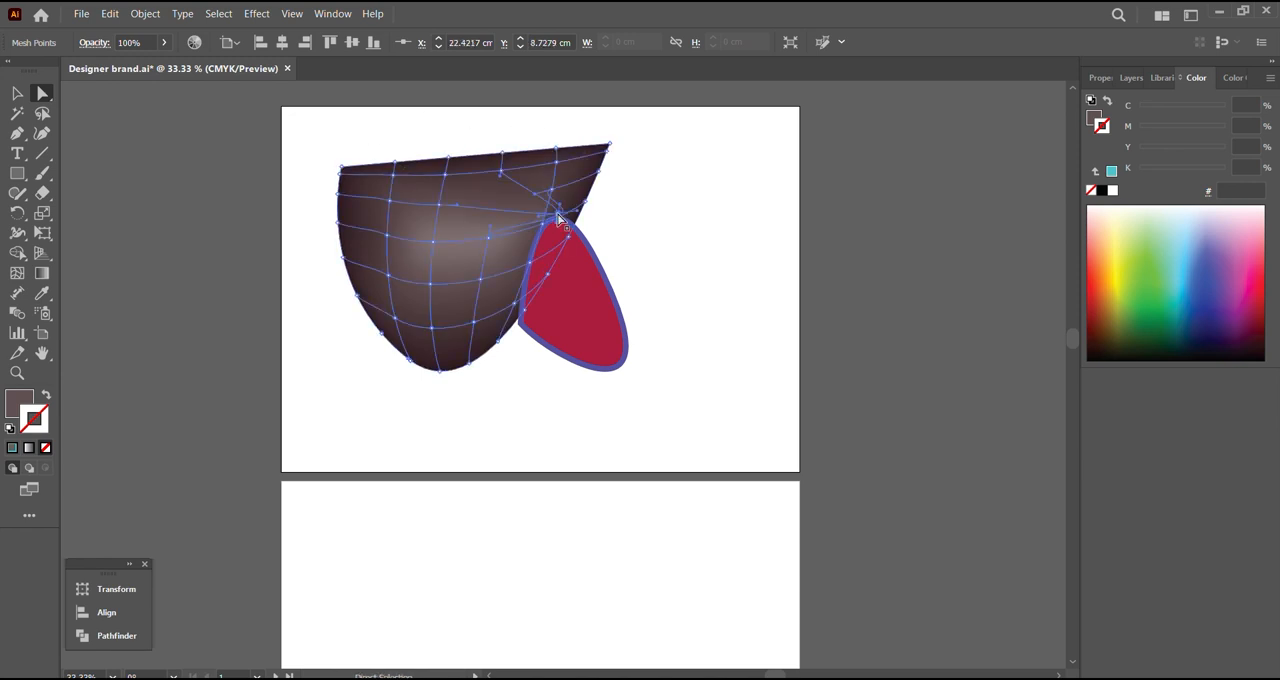
pyautogui.moveTo(438, 206); pyautogui.dragTo(405, 346)
pyautogui.moveTo(390, 204); pyautogui.dragTo(210, 352)
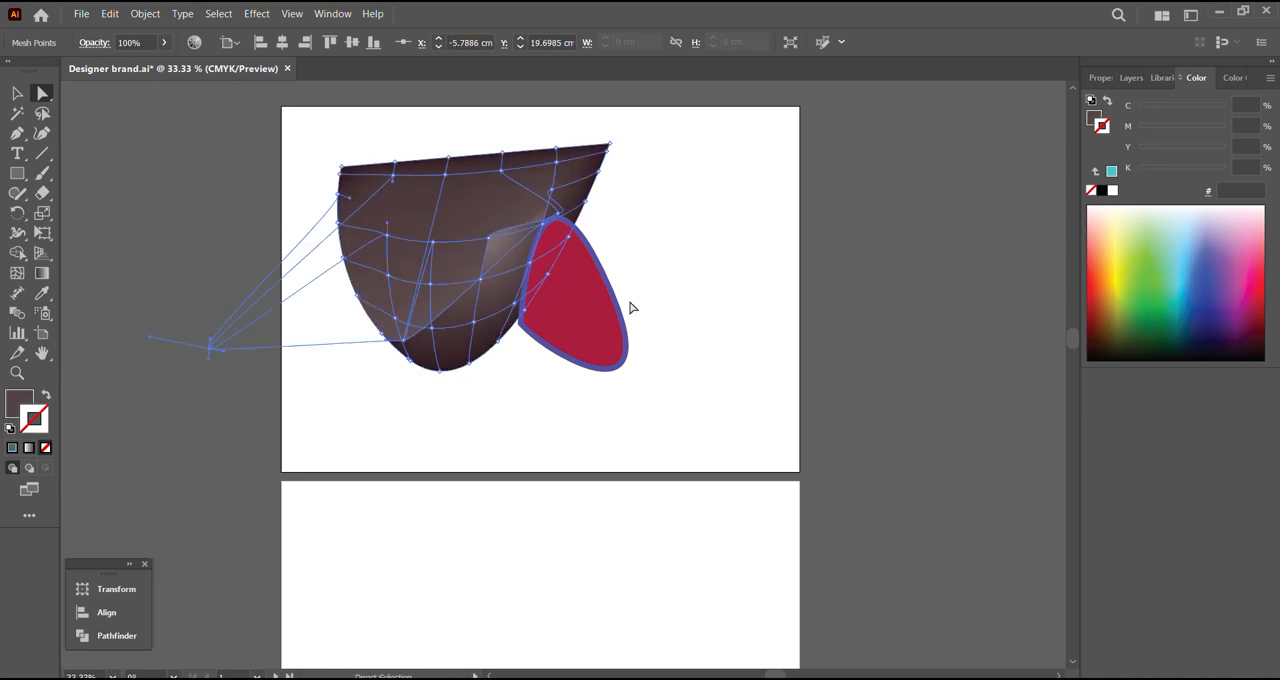
# Step: Move the selected off-artboard mesh point by -14.5748 cm horizontally and 12.0027 cm vertically, and deselect the mesh
pyautogui.press('Return')
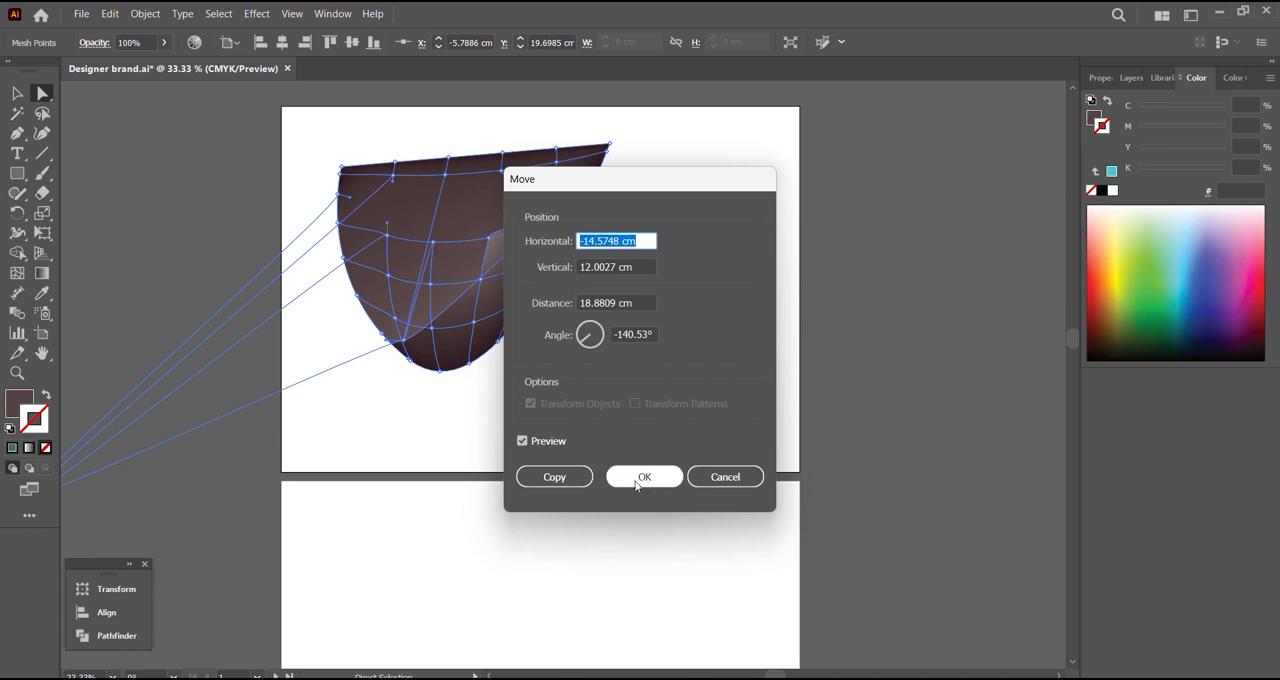
pyautogui.click(650, 478)
pyautogui.click(378, 455)
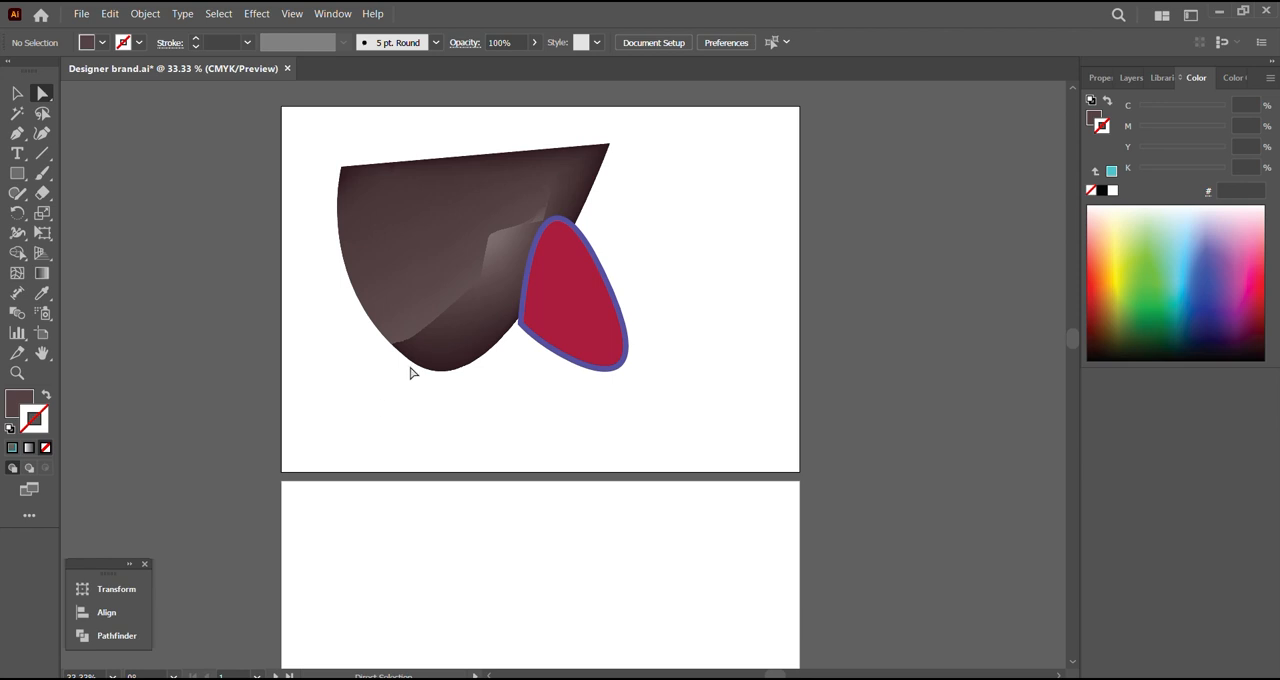
pyautogui.click(425, 306)
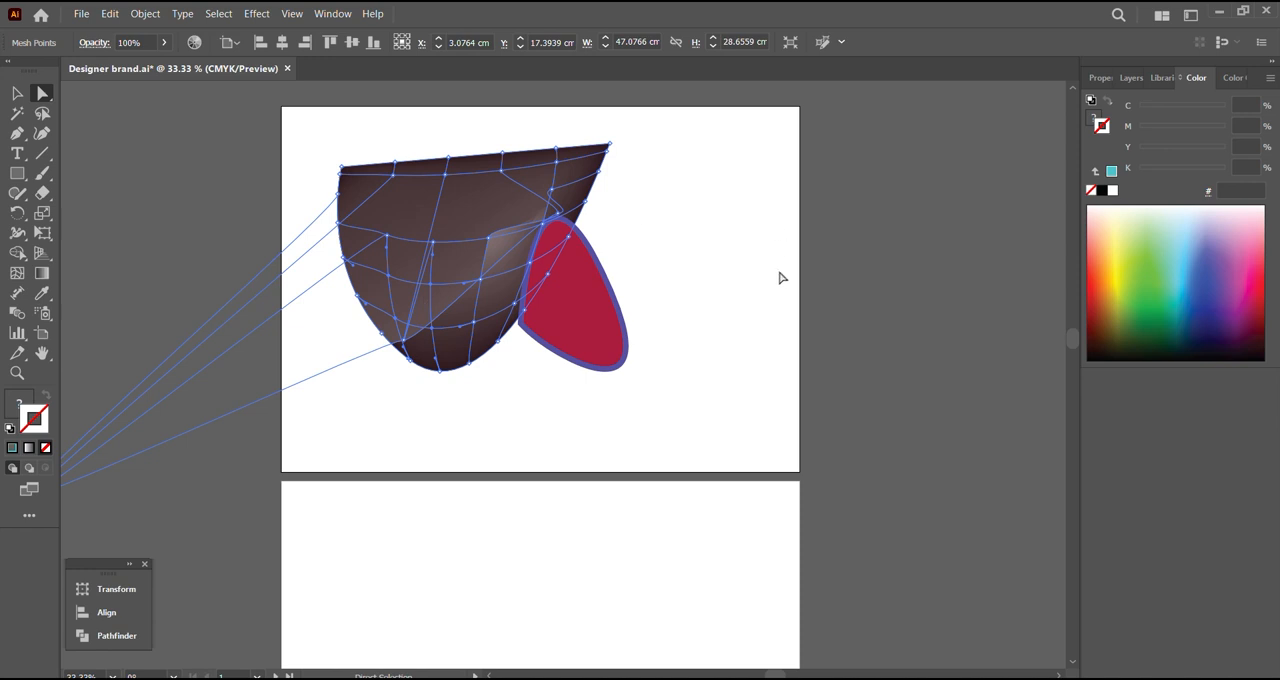
pyautogui.press('Return')
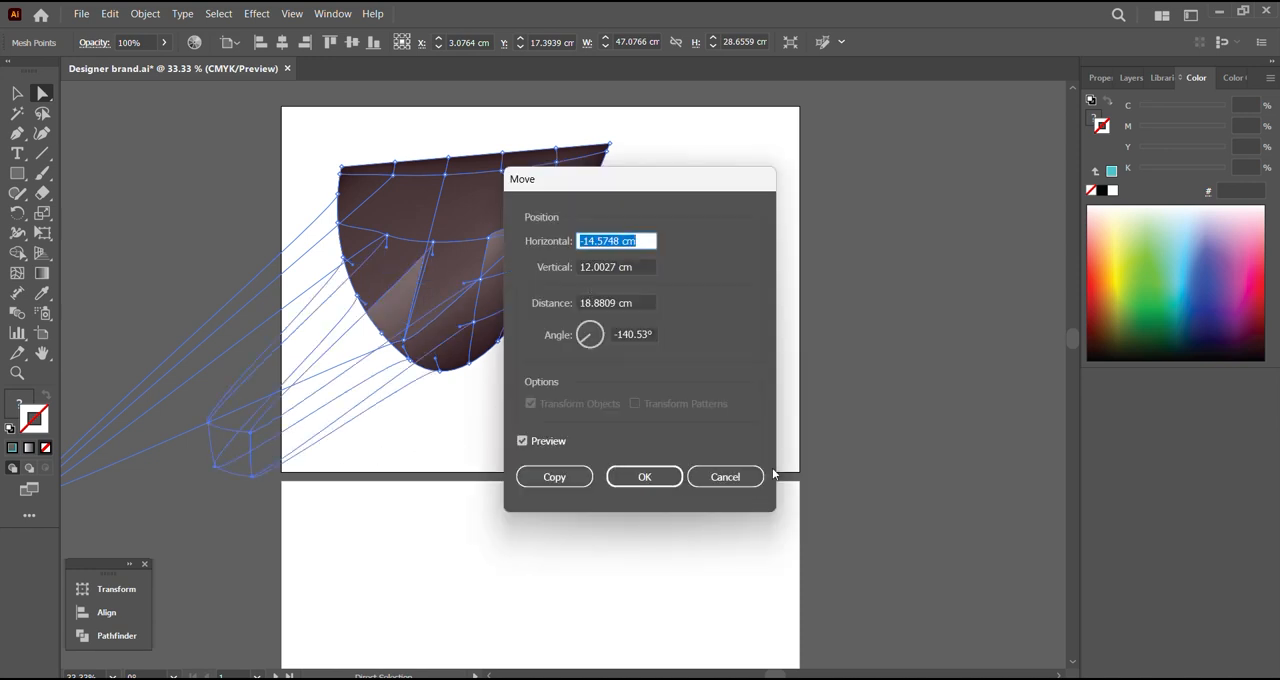
pyautogui.click(718, 478)
# Step: Select the red shape with the Selection tool and apply Make Pixel Perfect to it
pyautogui.press('v')
pyautogui.click(585, 328)
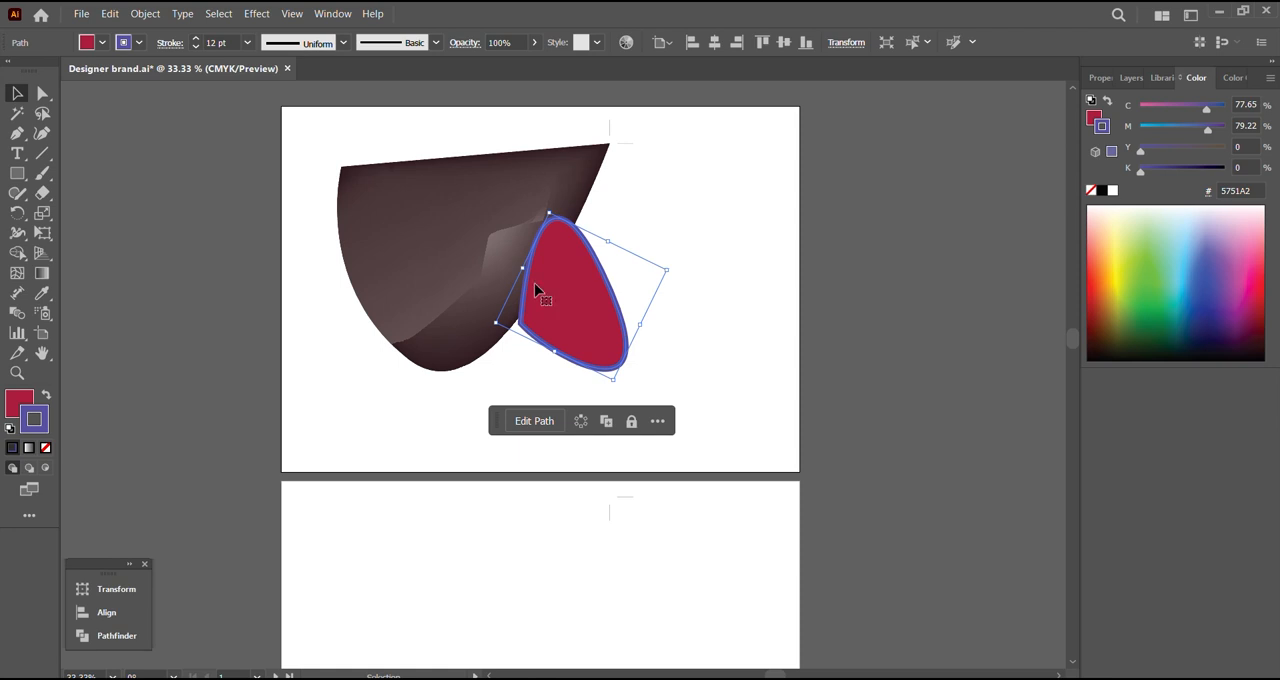
pyautogui.click(140, 13)
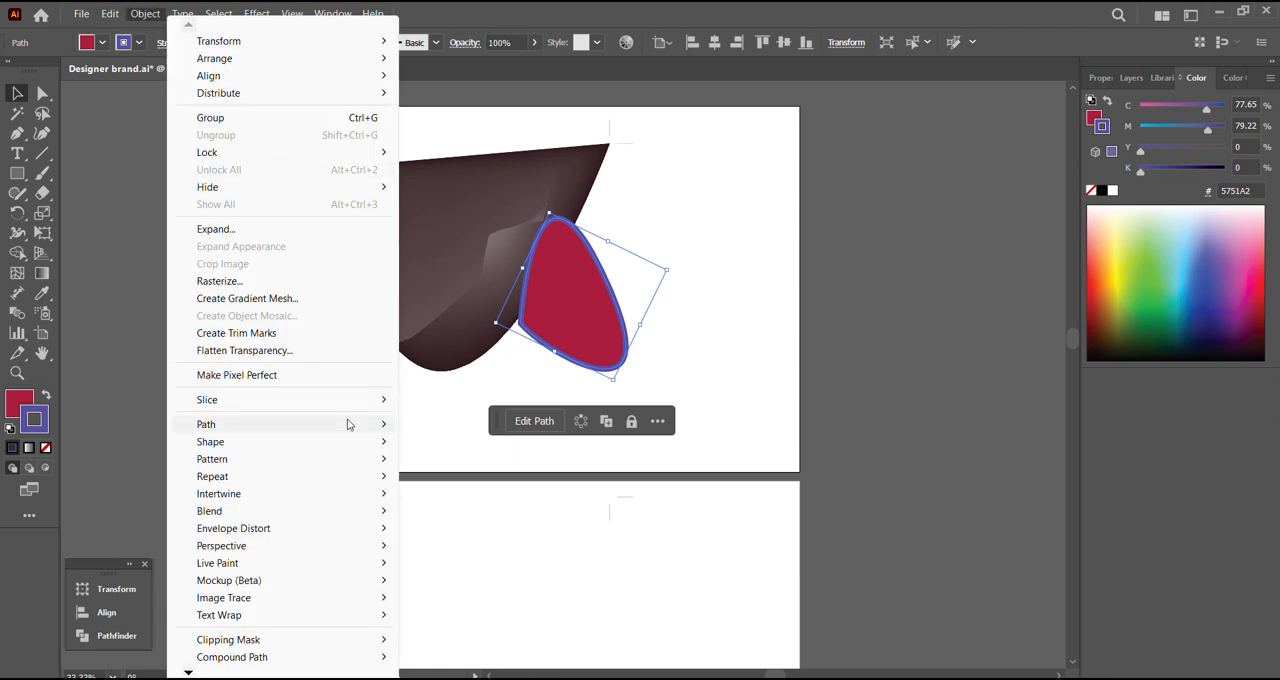
pyautogui.click(331, 377)
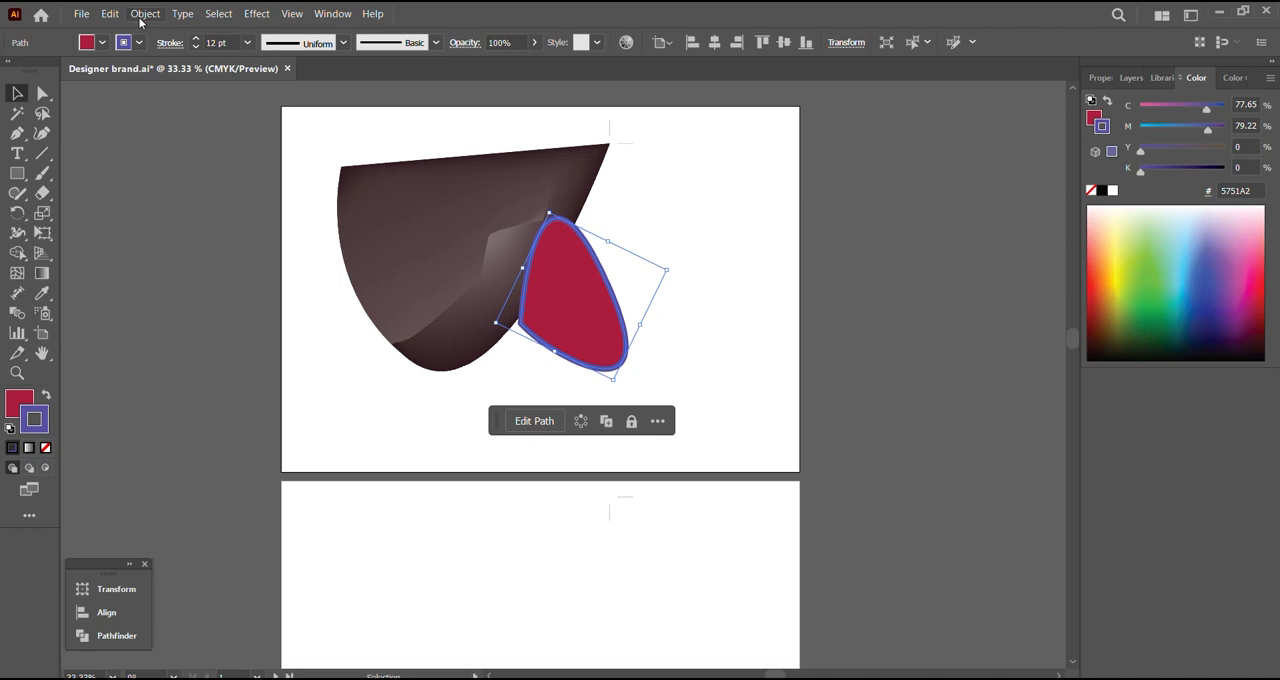
pyautogui.click(141, 14)
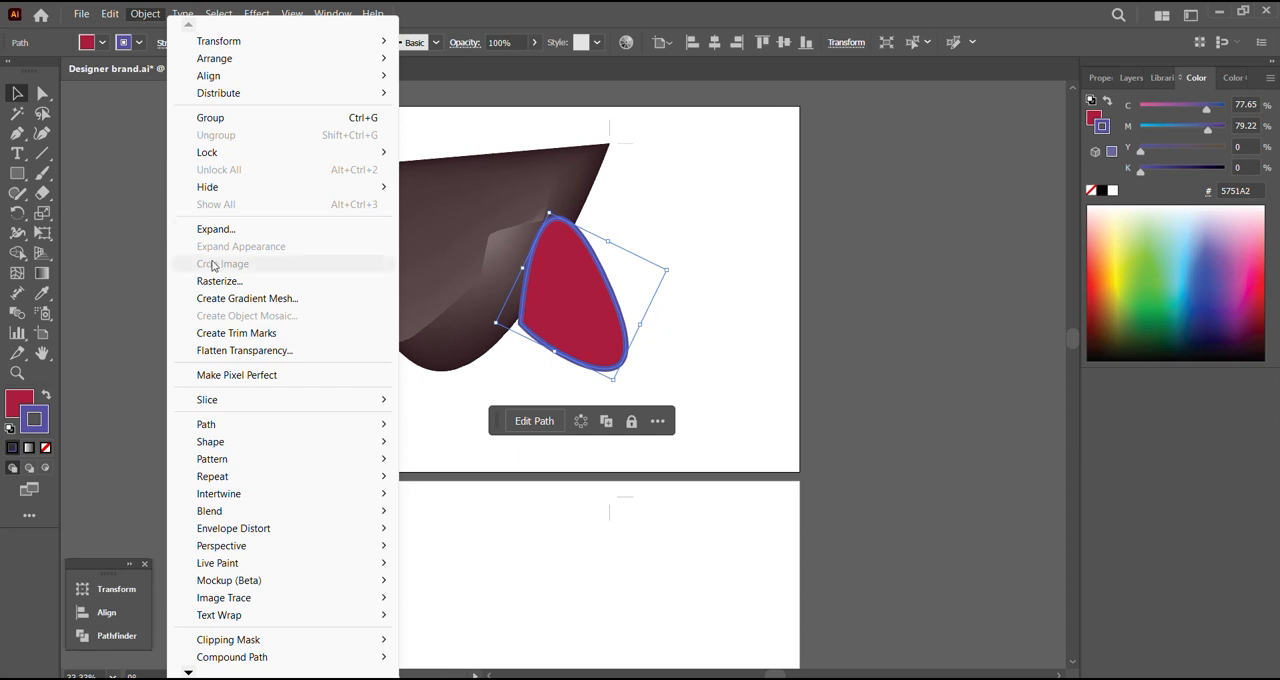
pyautogui.click(265, 375)
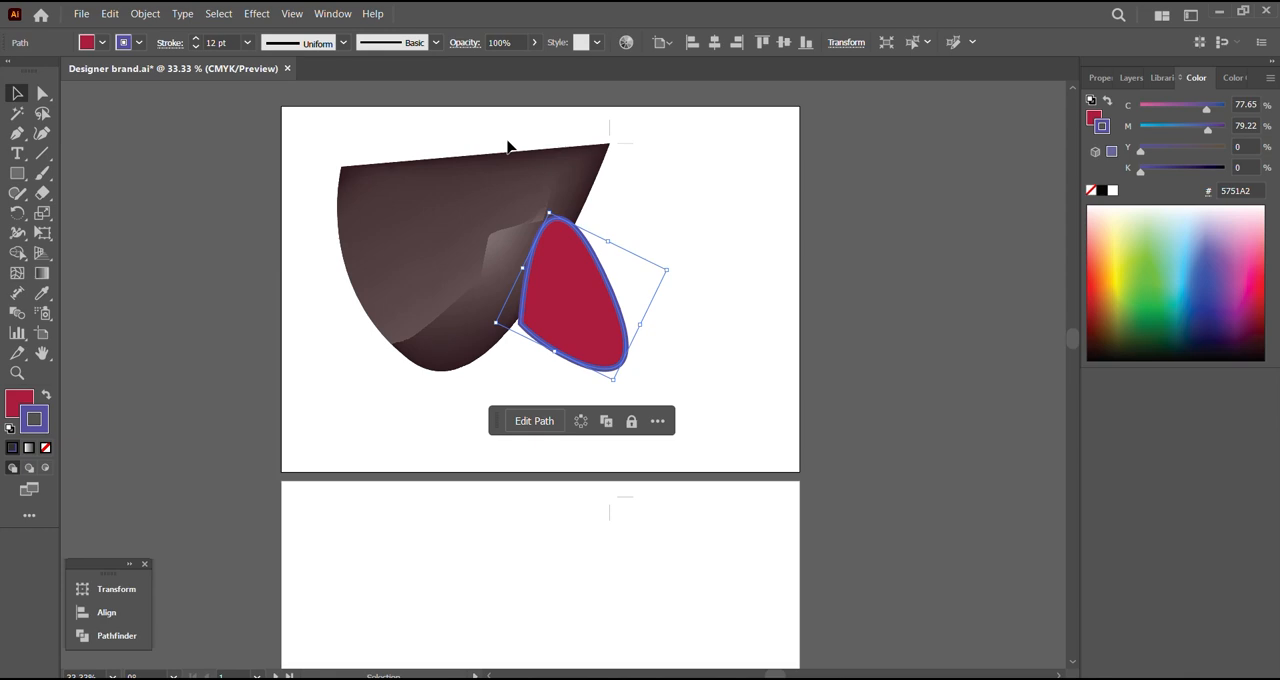
pyautogui.click(150, 19)
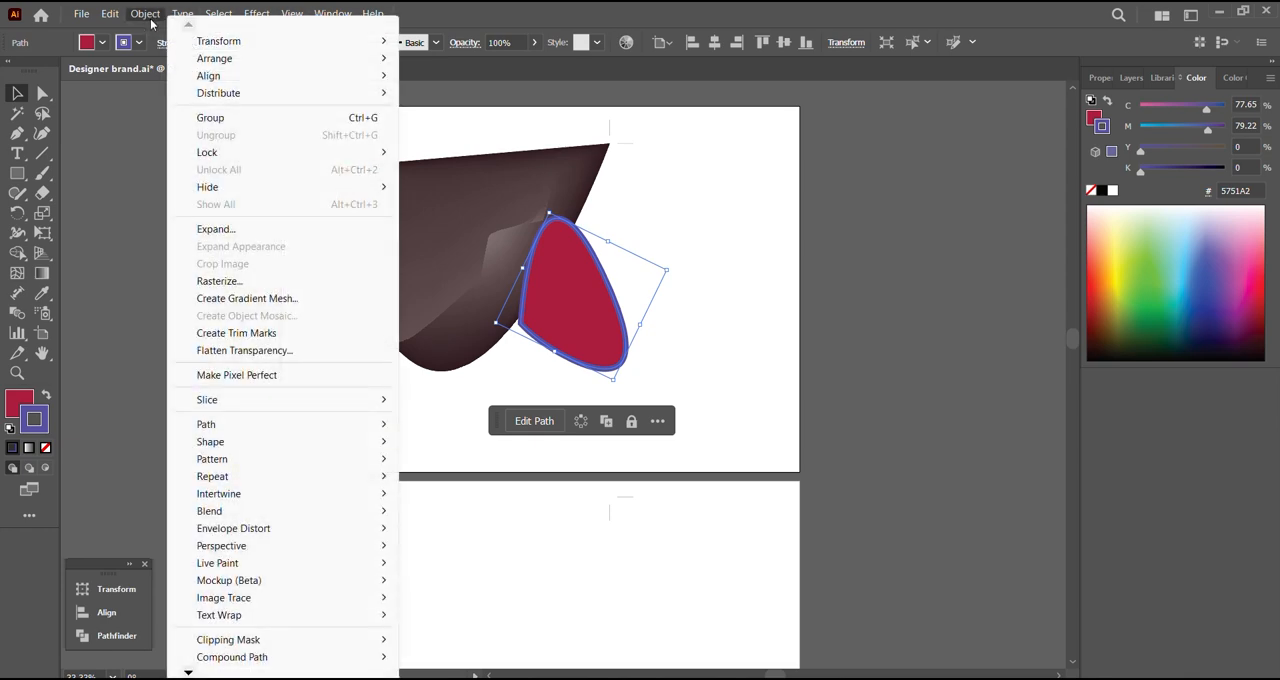
pyautogui.click(150, 19)
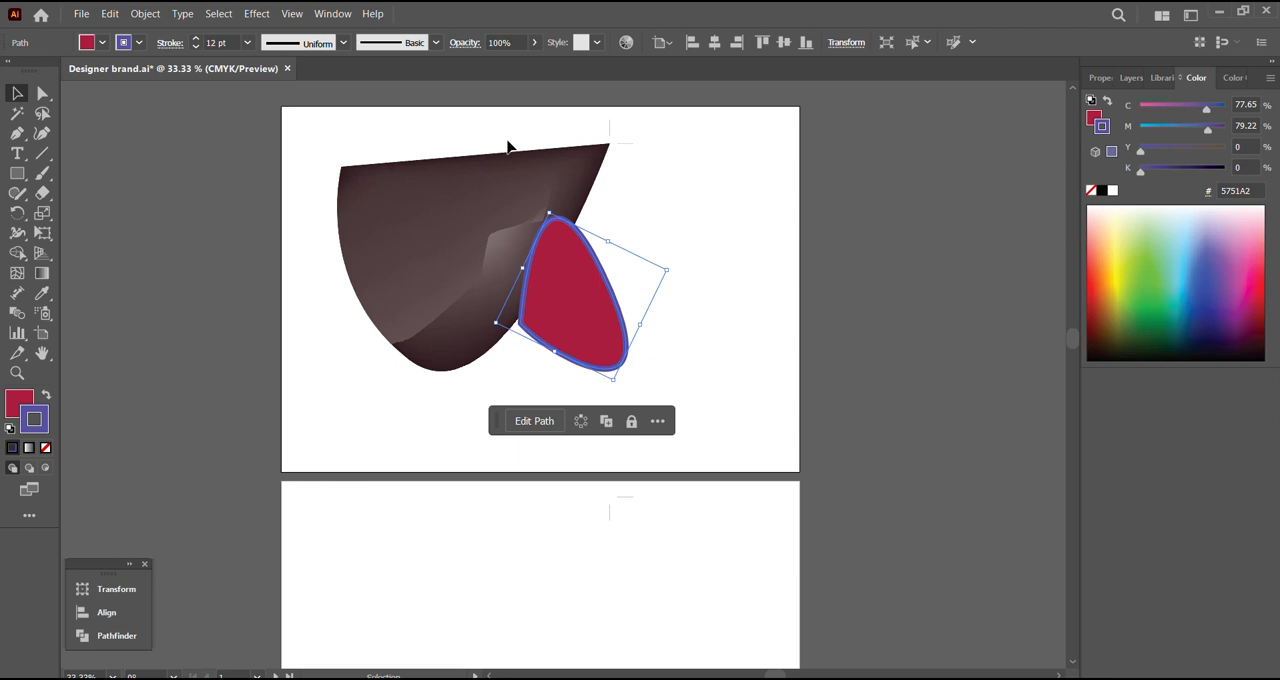